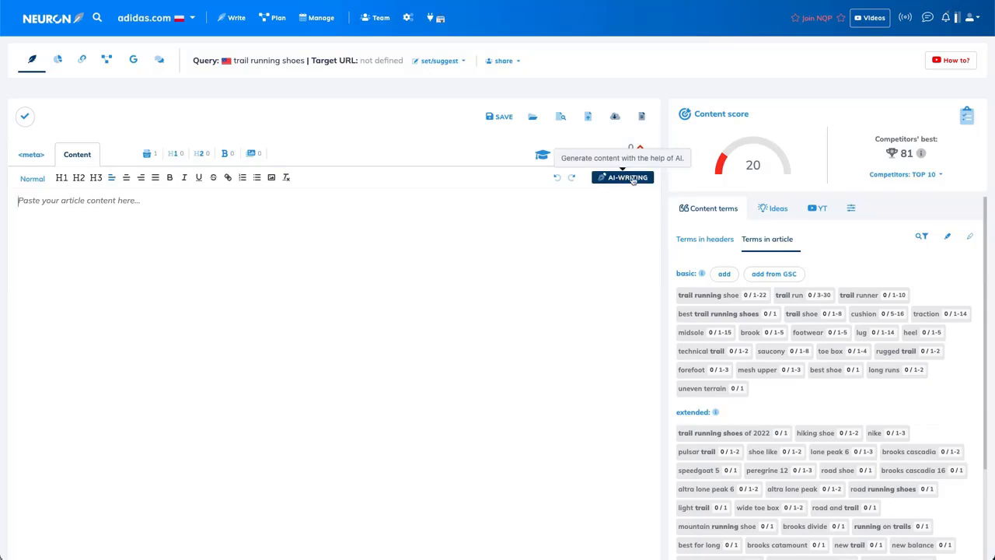
# Step: Generate meta descriptions with the AI Description template from the prefilled terms and examples, and copy the output into the article content
pyautogui.click(633, 178)
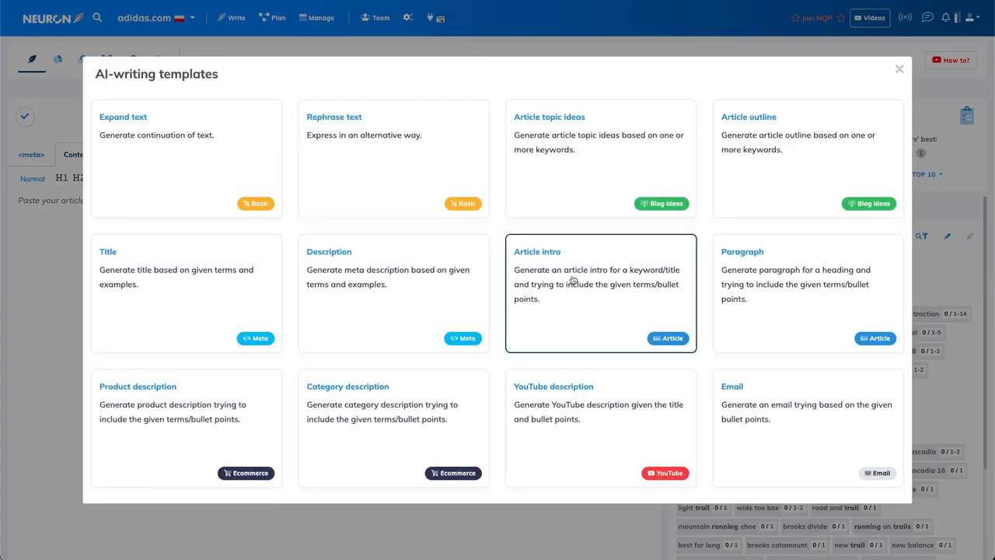
pyautogui.click(358, 264)
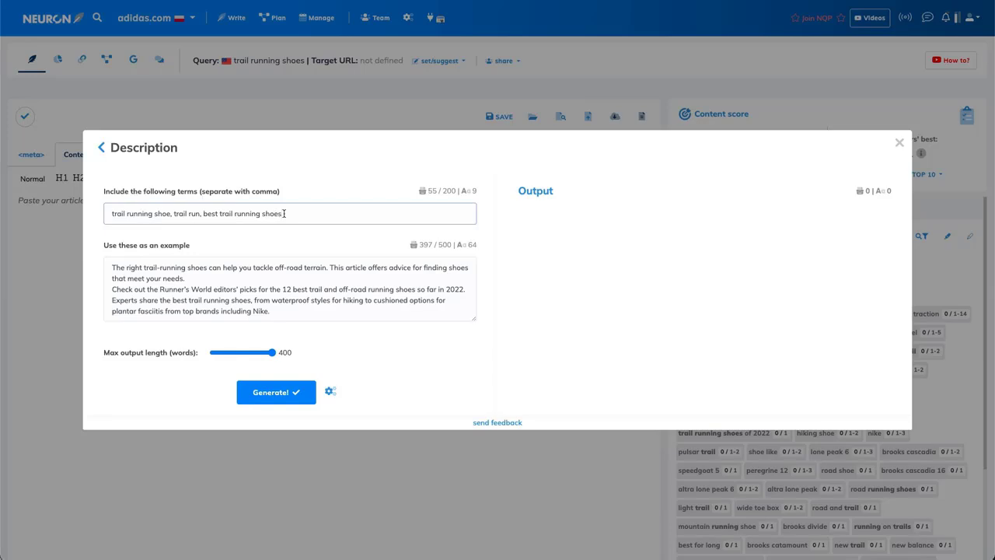
pyautogui.scroll(-1, 206, 274)
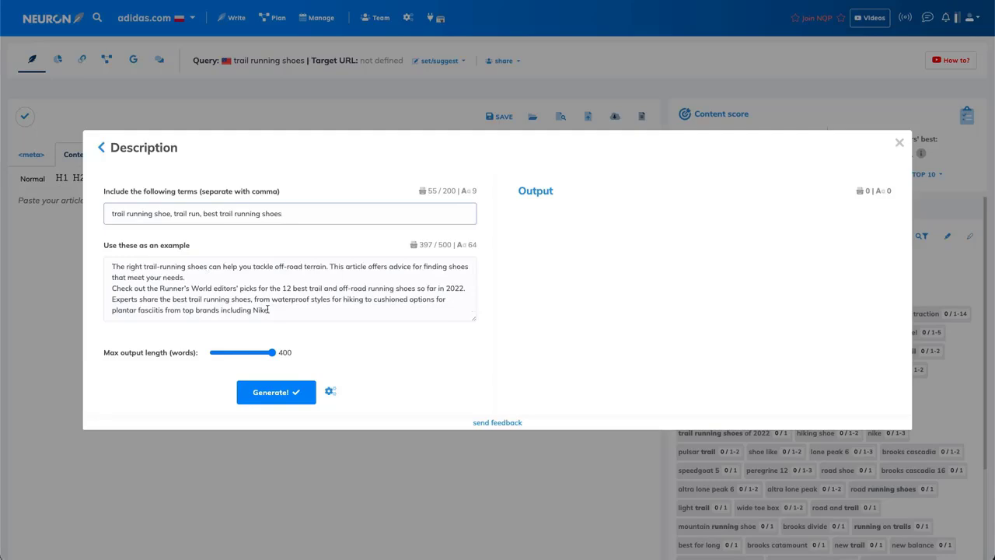
pyautogui.click(276, 392)
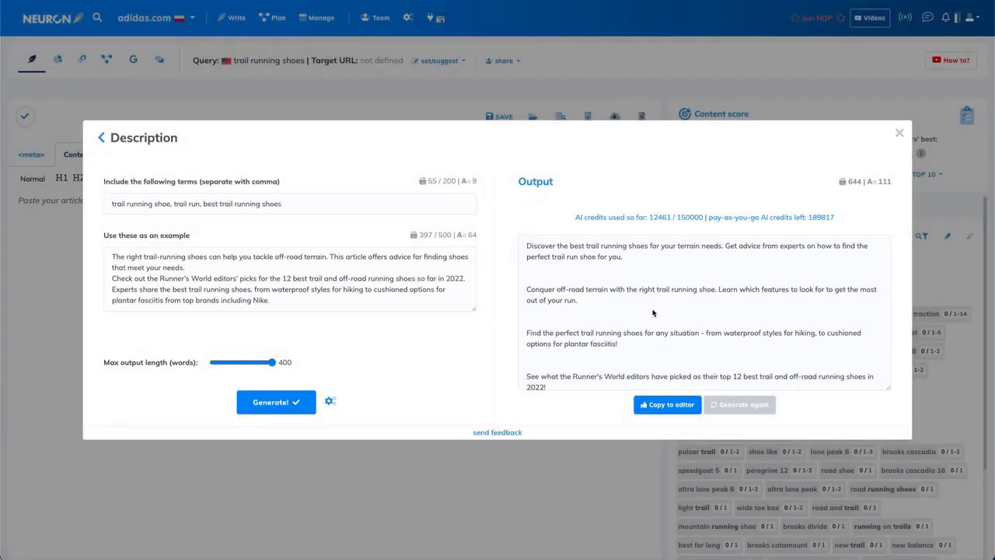
pyautogui.scroll(-1, 650, 300)
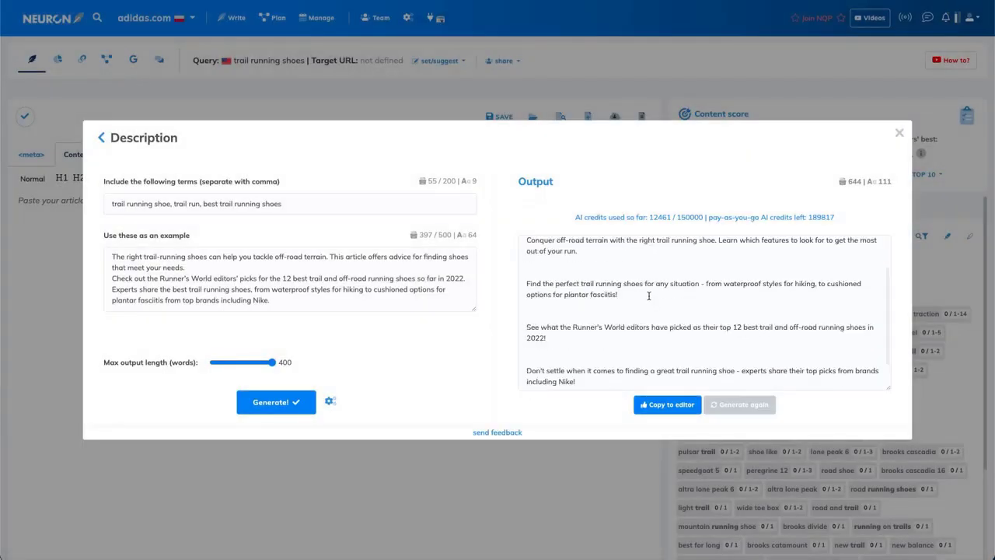
pyautogui.scroll(1, 649, 298)
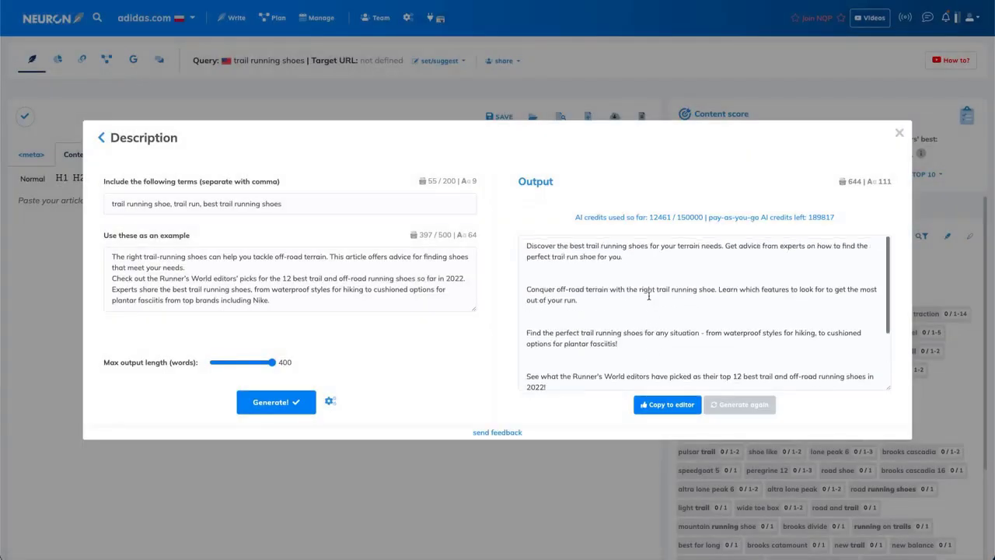
pyautogui.click(681, 405)
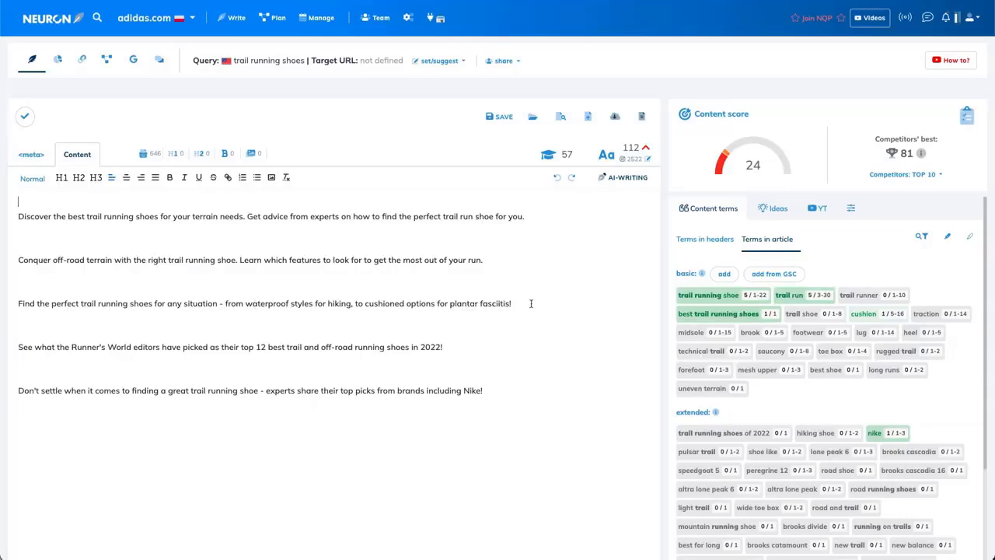
# Step: Fill the meta description with the generated "Find the perfect" sentence, adding "best" before "trail running shoes" and ending it with ", ready for 2022!"
pyautogui.moveTo(513, 303); pyautogui.dragTo(11, 304)
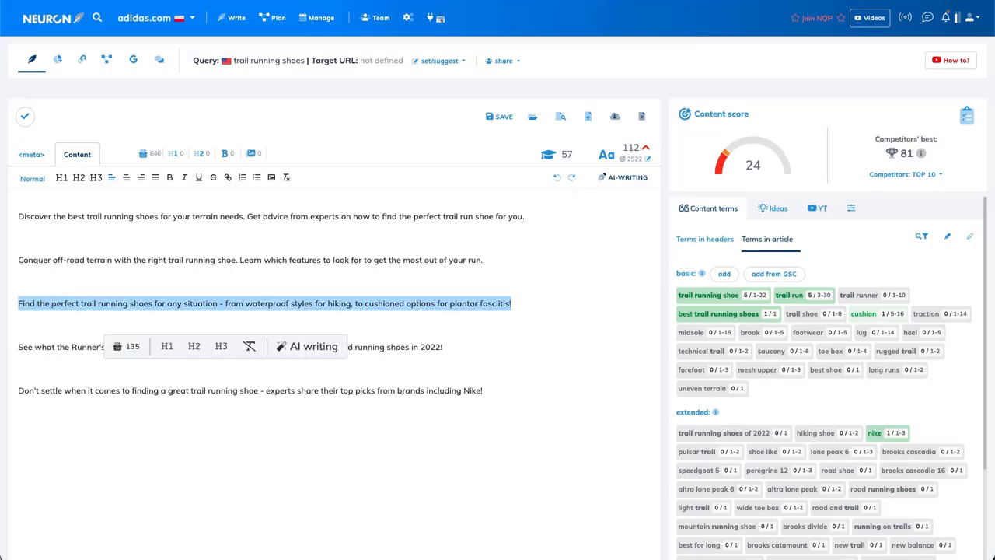
pyautogui.click(32, 157)
pyautogui.click(189, 251)
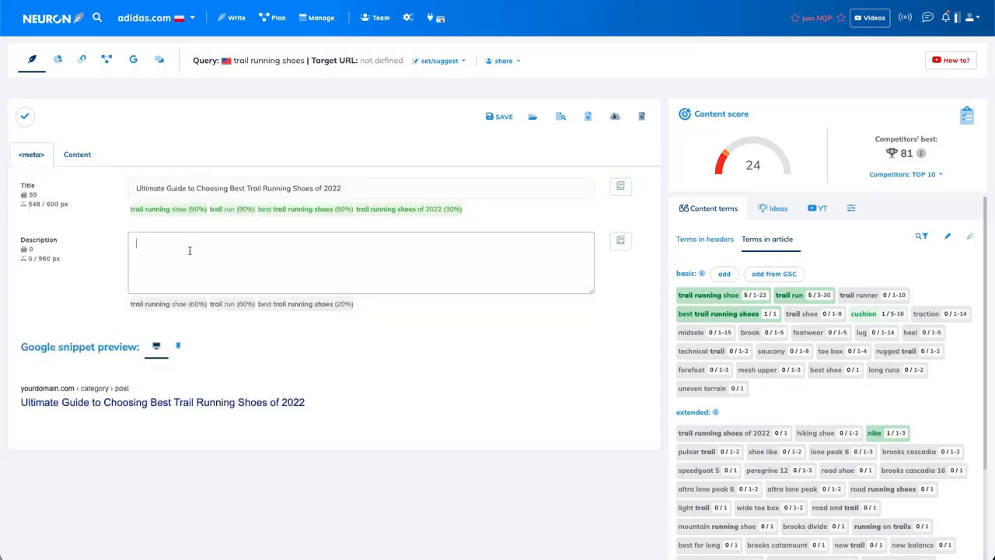
pyautogui.write('Find the perfect best trail running shoes for any situation - from waterproof styles for hiking, to cushioned options for plantar fasciitis, ready for 2022!')
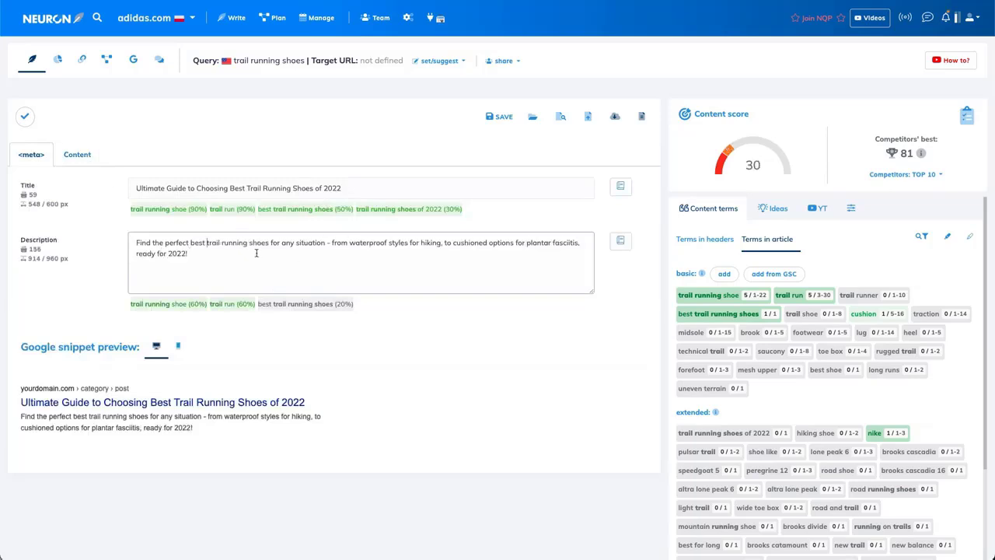
pyautogui.click(220, 186)
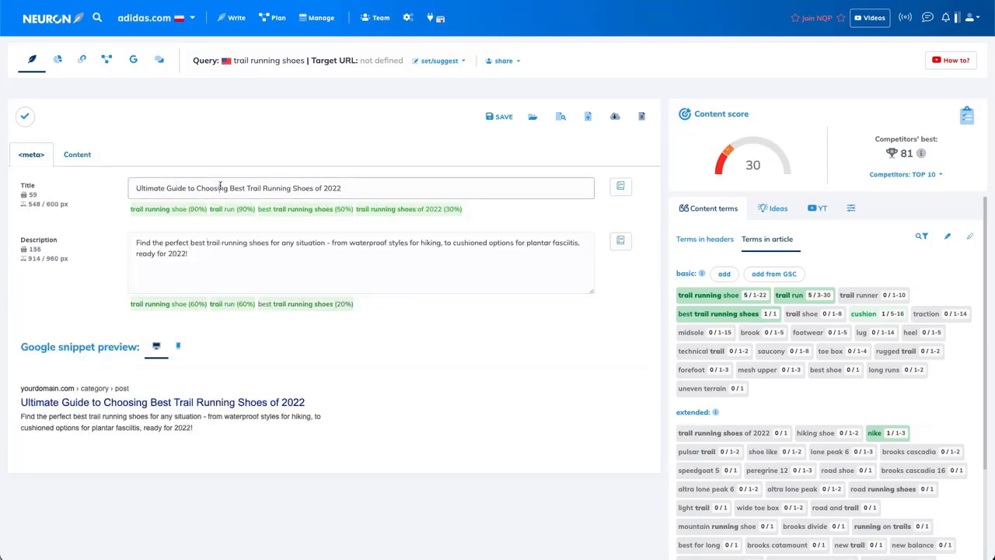
pyautogui.click(218, 250)
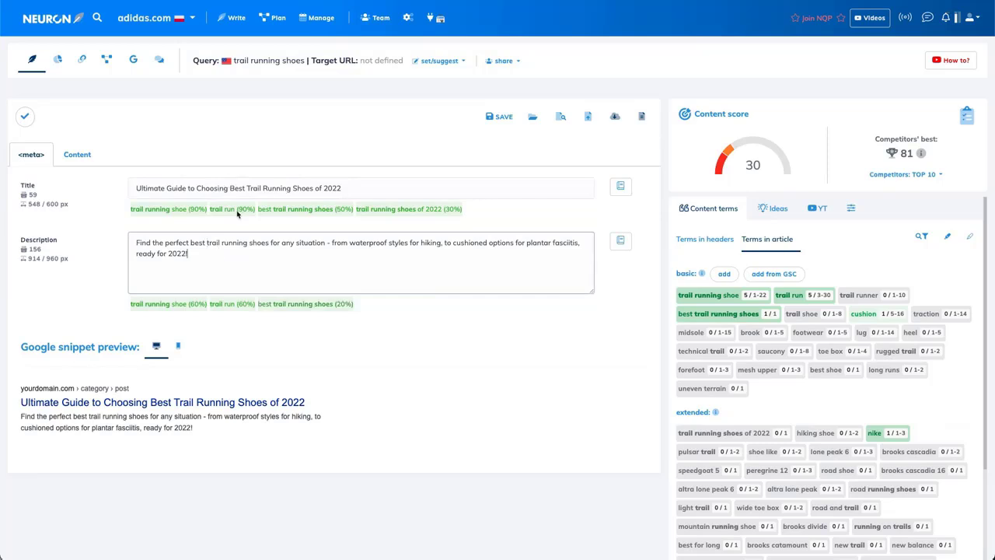
# Step: Delete all generated description text from the article content
pyautogui.click(93, 157)
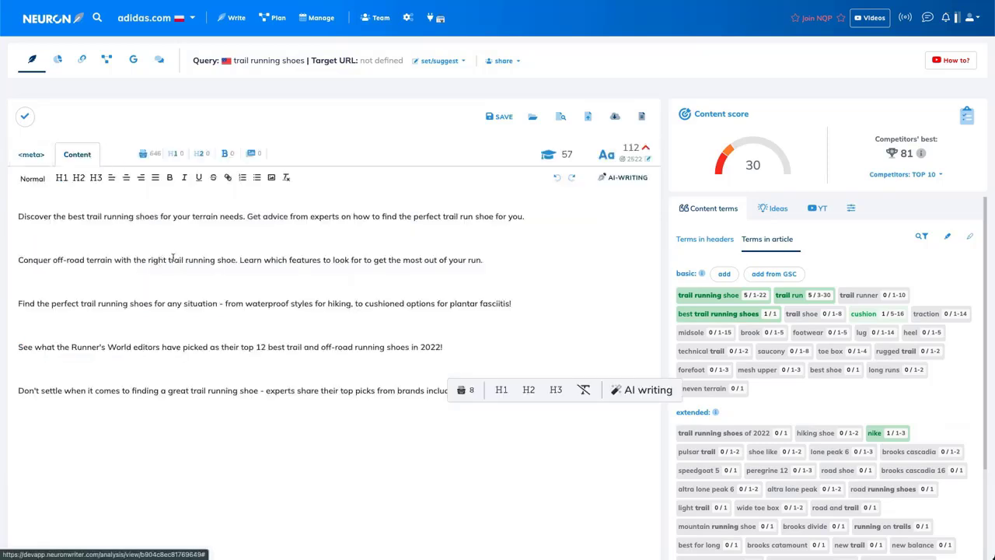
pyautogui.hotkey('ctrl', 'a')
pyautogui.press('Delete')
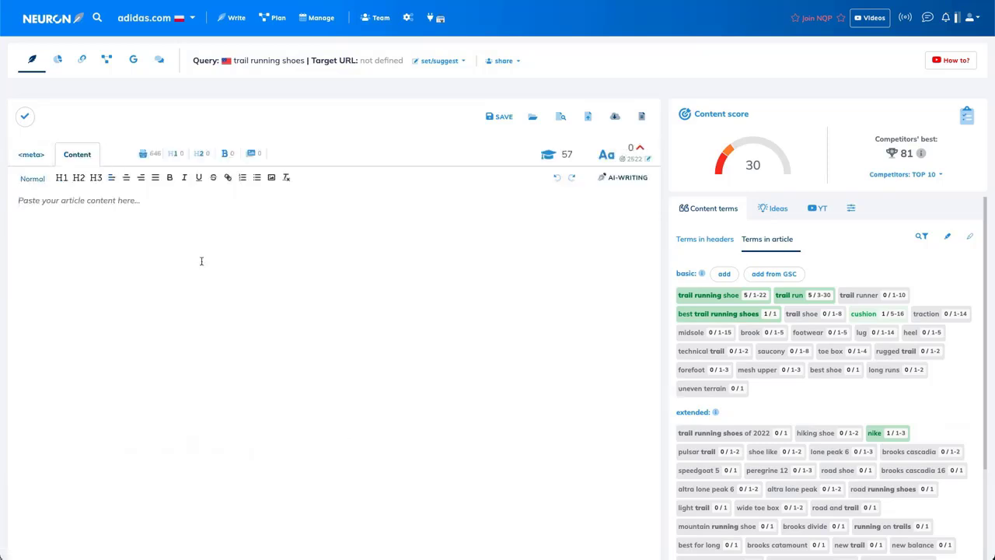
# Step: Generate article topic ideas for the keyword "trial running shoes" with the AI template and copy the list into the article content
pyautogui.click(630, 179)
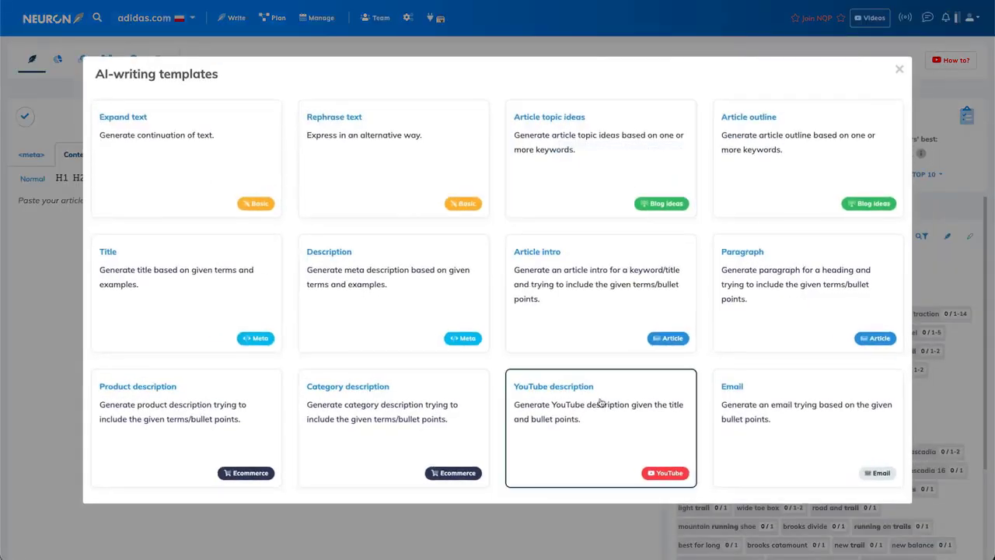
pyautogui.click(579, 143)
pyautogui.write('trial running shoes')
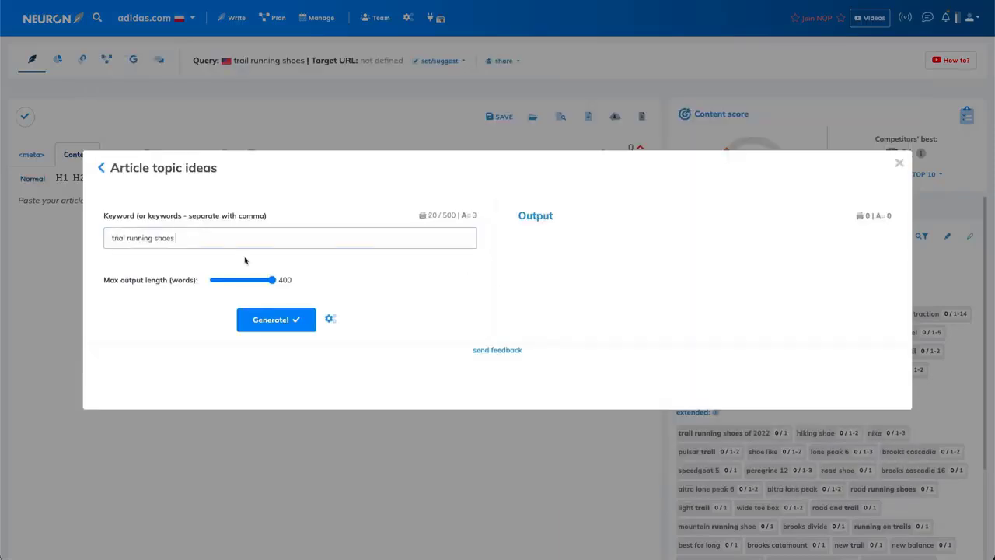
pyautogui.click(282, 320)
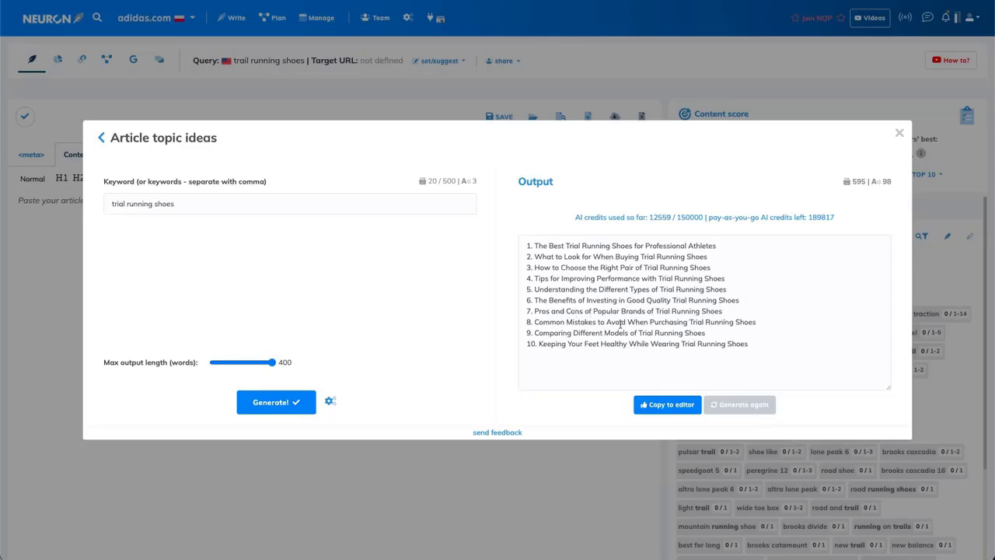
pyautogui.doubleClick(553, 343)
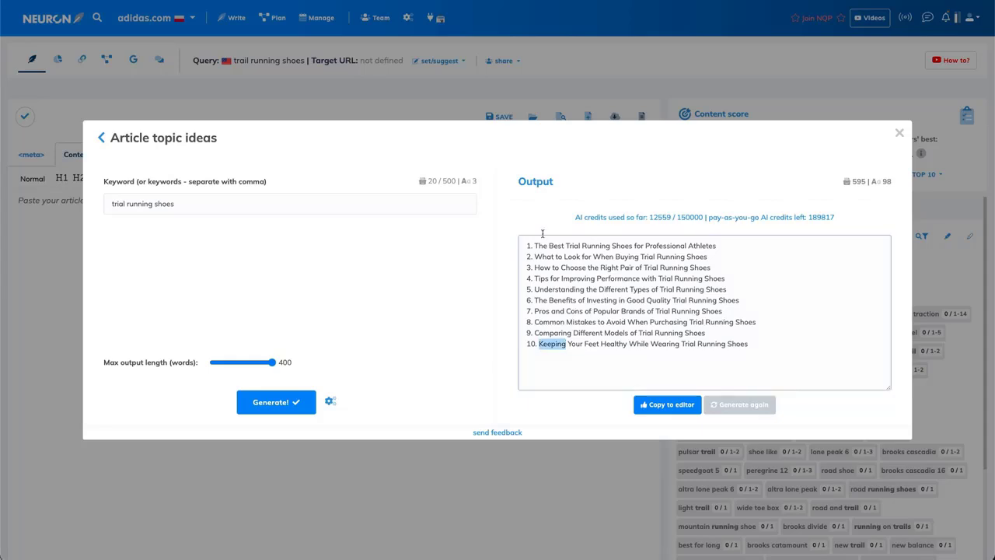
pyautogui.moveTo(535, 243); pyautogui.dragTo(721, 246)
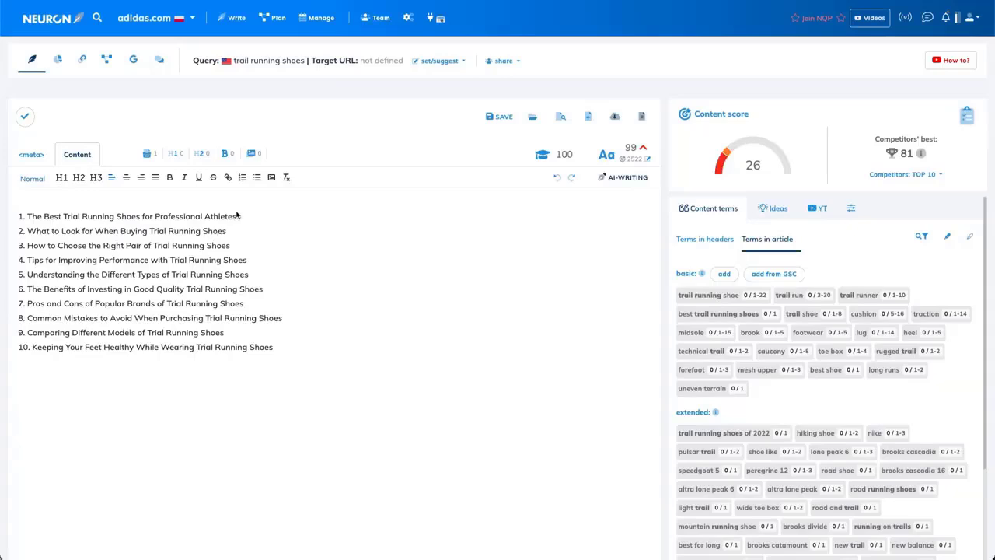
# Step: Format the first topic idea, "The Best Trial Running Shoes for Professional Athletes", as an H1 heading and remove its list number
pyautogui.click(218, 216)
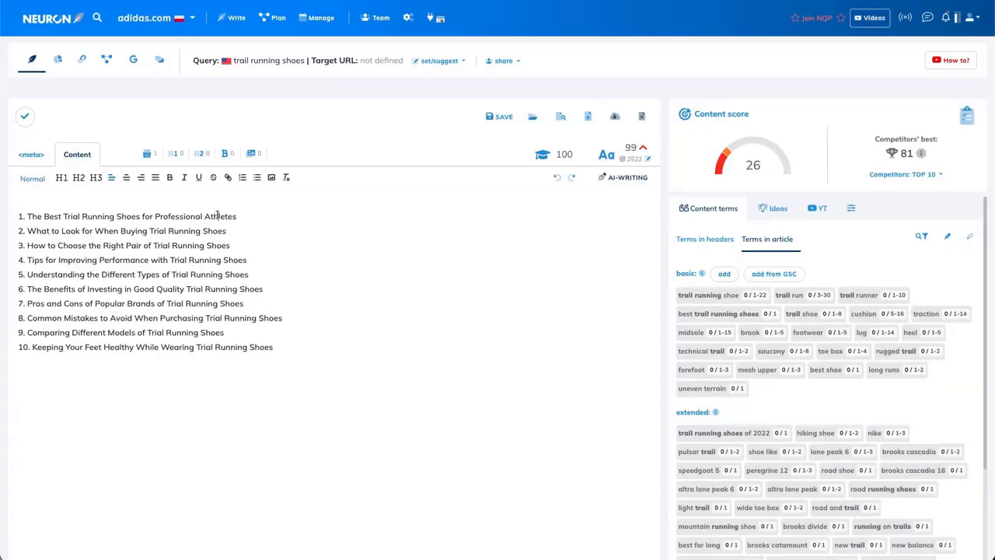
pyautogui.click(62, 177)
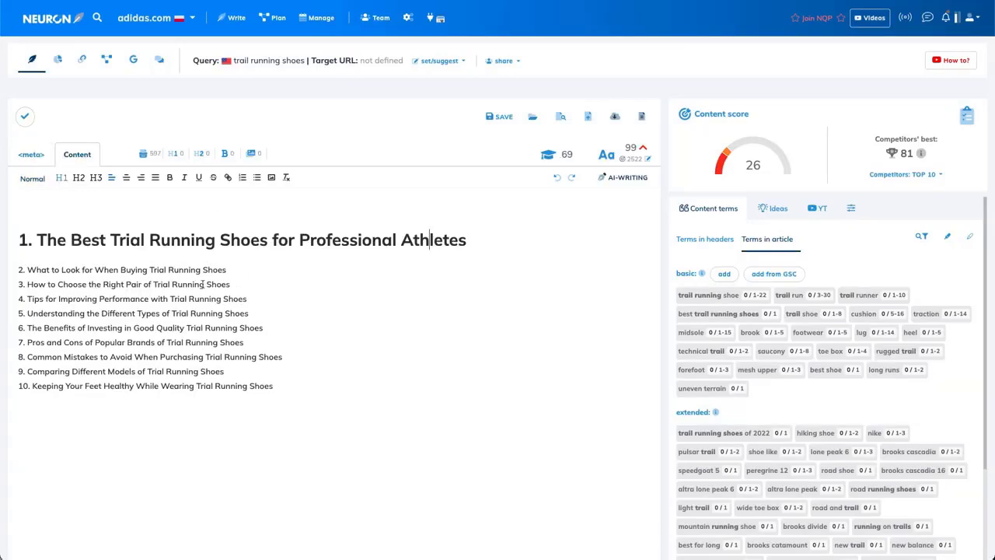
pyautogui.click(35, 240)
pyautogui.press('BackSpace')
pyautogui.press('BackSpace')
pyautogui.press('BackSpace')
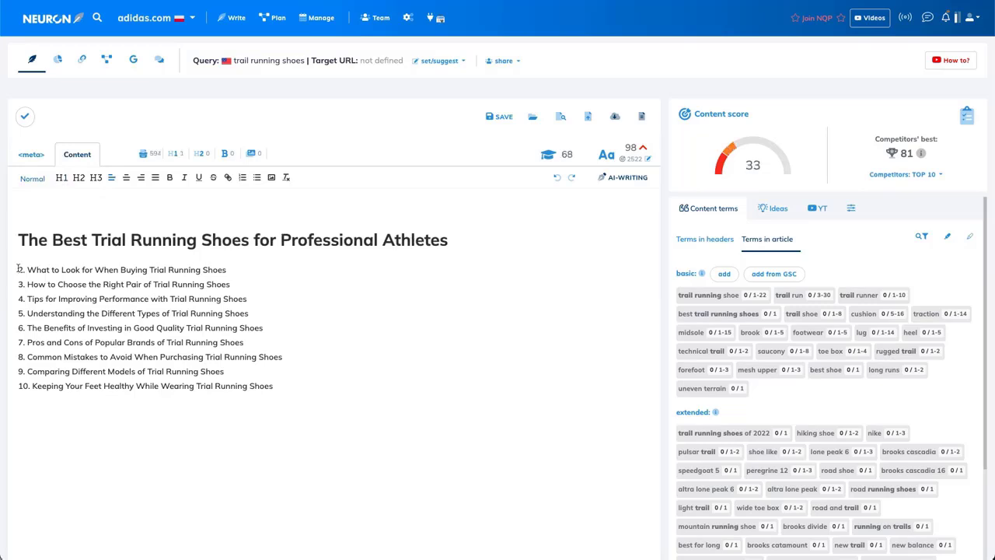
# Step: Insert eleven blank lines between the H1 heading and the remaining topic ideas, and delete one empty line above the heading
pyautogui.click(18, 269)
pyautogui.press('Return')
pyautogui.press('Return')
pyautogui.press('Return')
pyautogui.press('Return')
pyautogui.press('Return')
pyautogui.press('Return')
pyautogui.press('Return')
pyautogui.press('Return')
pyautogui.press('Return')
pyautogui.press('Return')
pyautogui.press('Return')
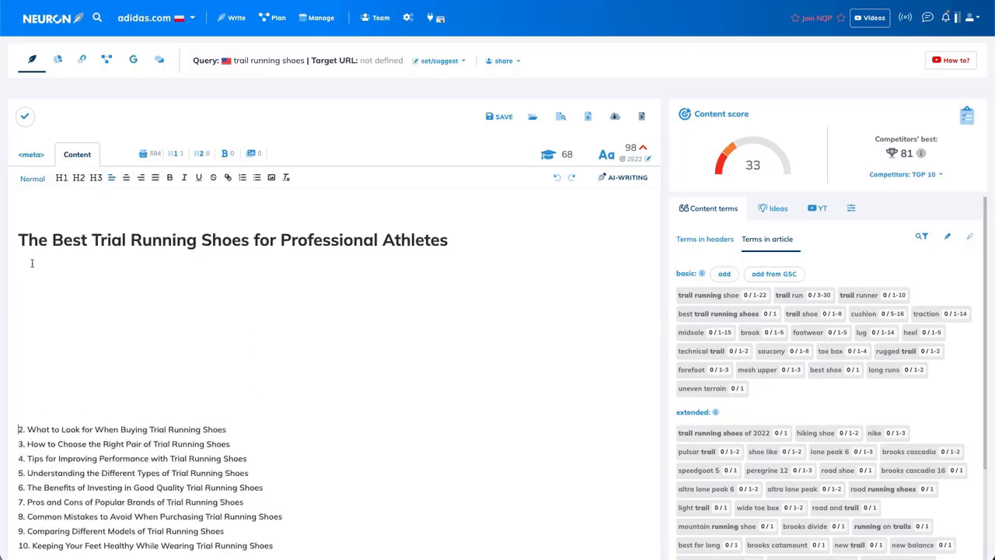
pyautogui.click(29, 221)
pyautogui.press('BackSpace')
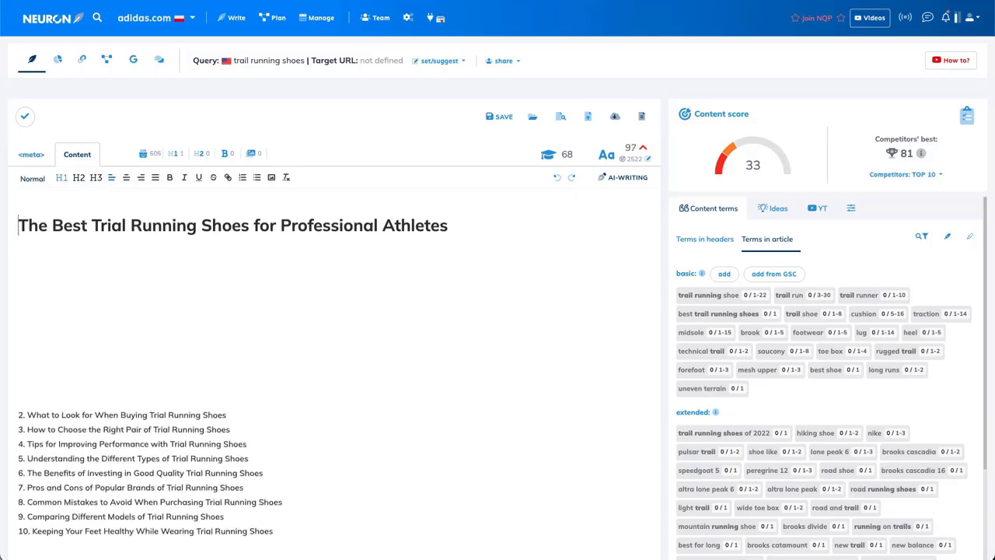
pyautogui.click(210, 286)
pyautogui.click(623, 177)
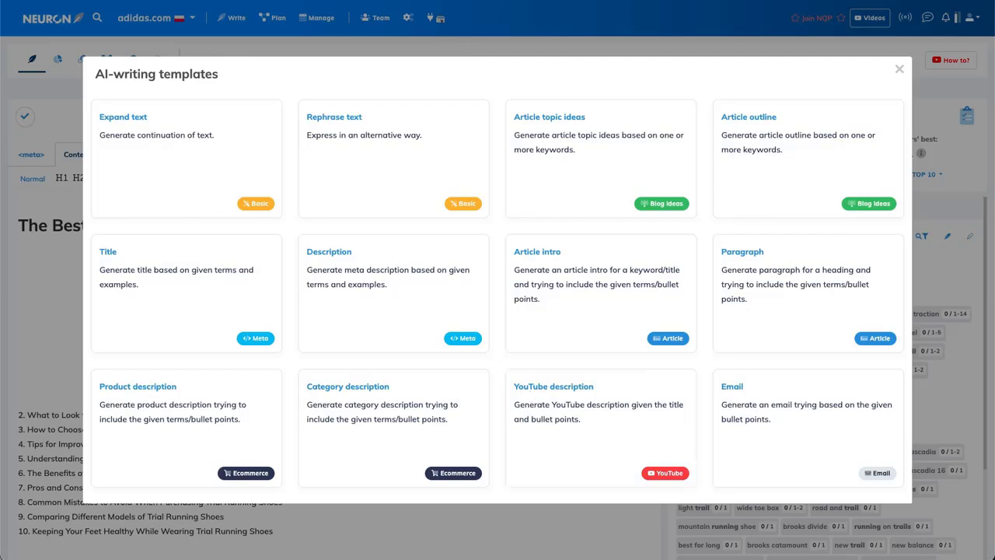
pyautogui.click(589, 306)
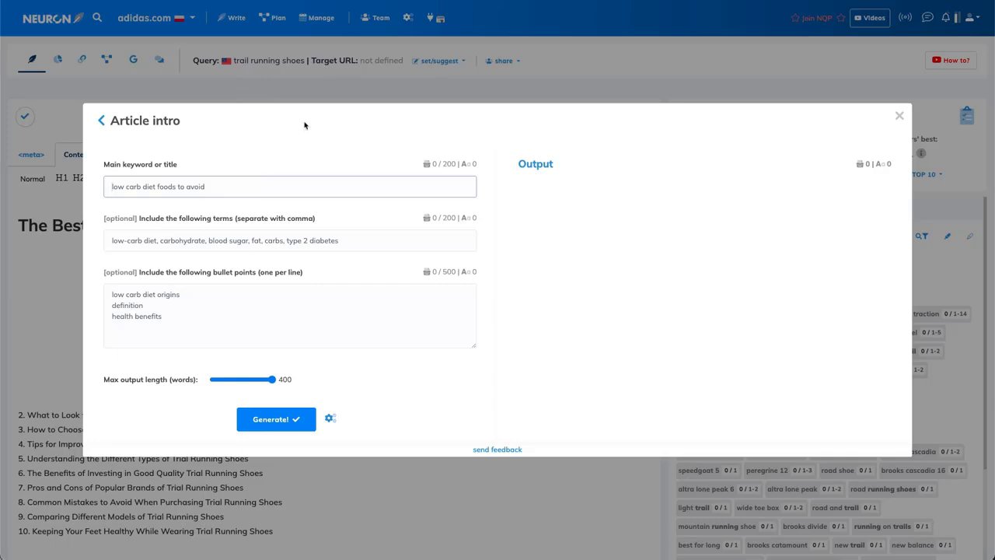
pyautogui.click(899, 117)
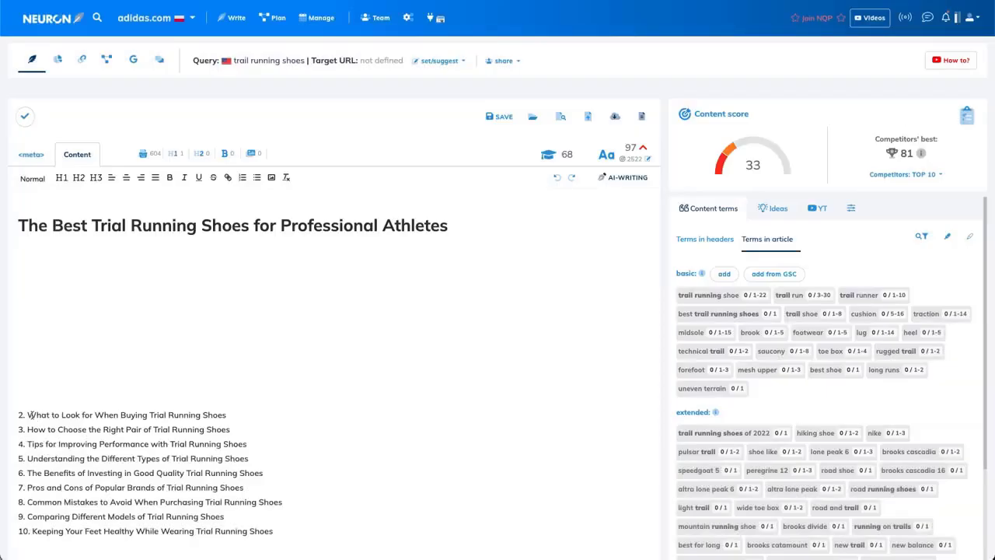
# Step: Copy "What to Look for When Buying Trial Running" from the second topic idea into the Article intro template as its main keyword or title
pyautogui.moveTo(28, 414); pyautogui.dragTo(201, 416)
pyautogui.hotkey('ctrl', 'c')
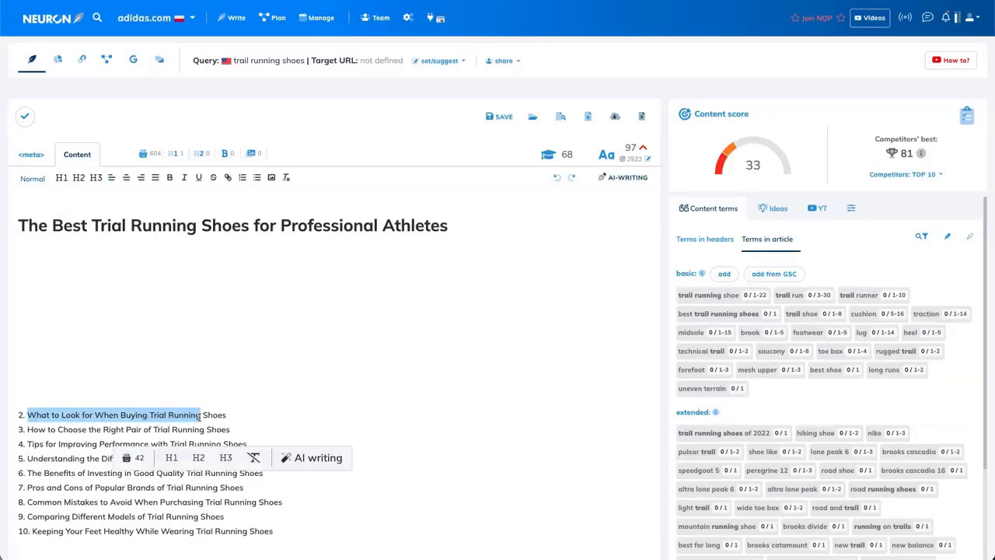
pyautogui.click(427, 329)
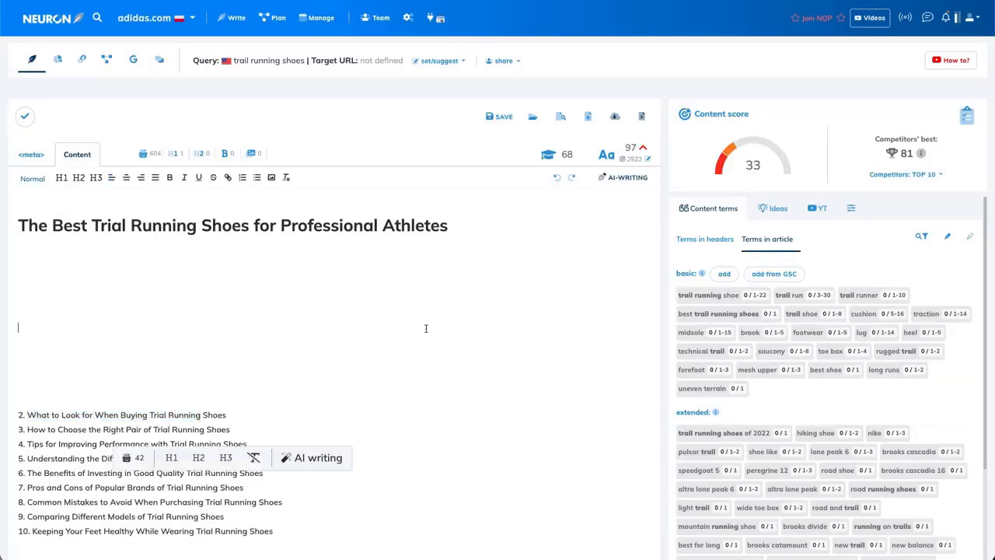
pyautogui.click(636, 179)
pyautogui.click(597, 277)
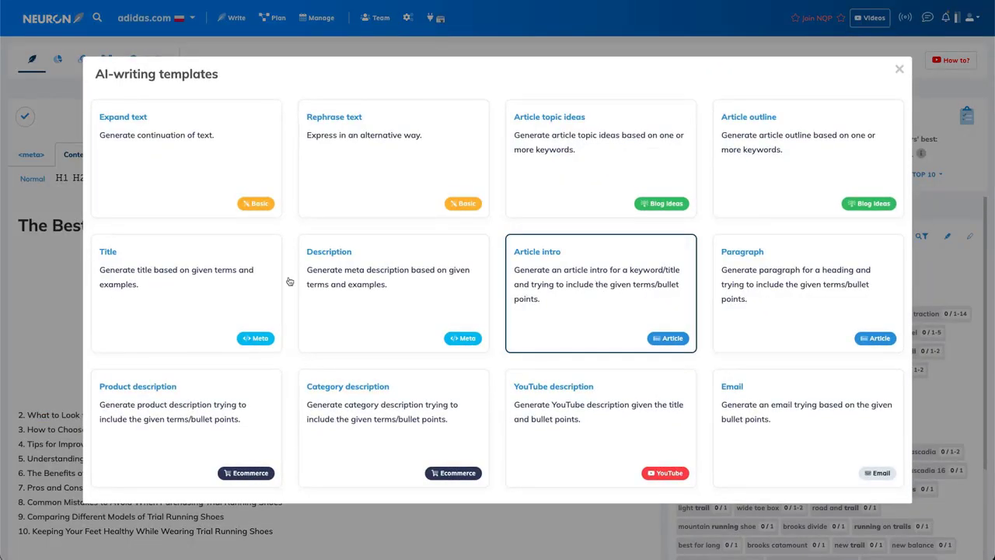
pyautogui.hotkey('ctrl', 'v')
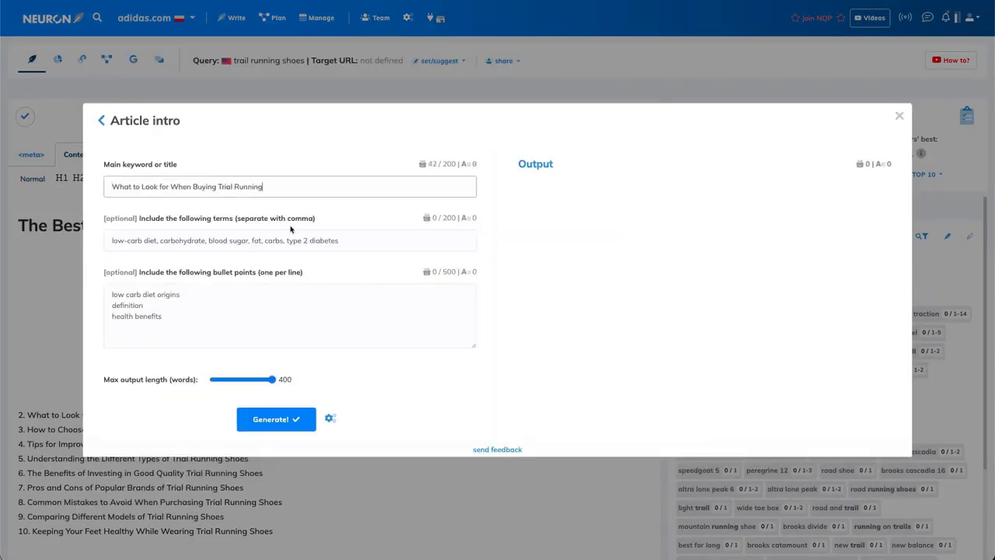
# Step: Leave the optional terms and bullet points empty, set the creativity to very high, and generate the article intro
pyautogui.click(270, 240)
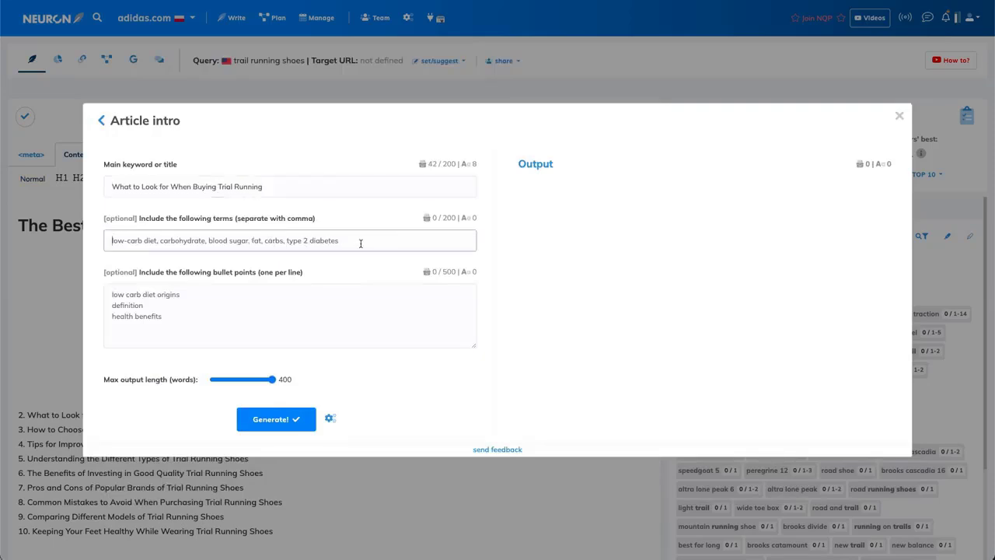
pyautogui.click(174, 311)
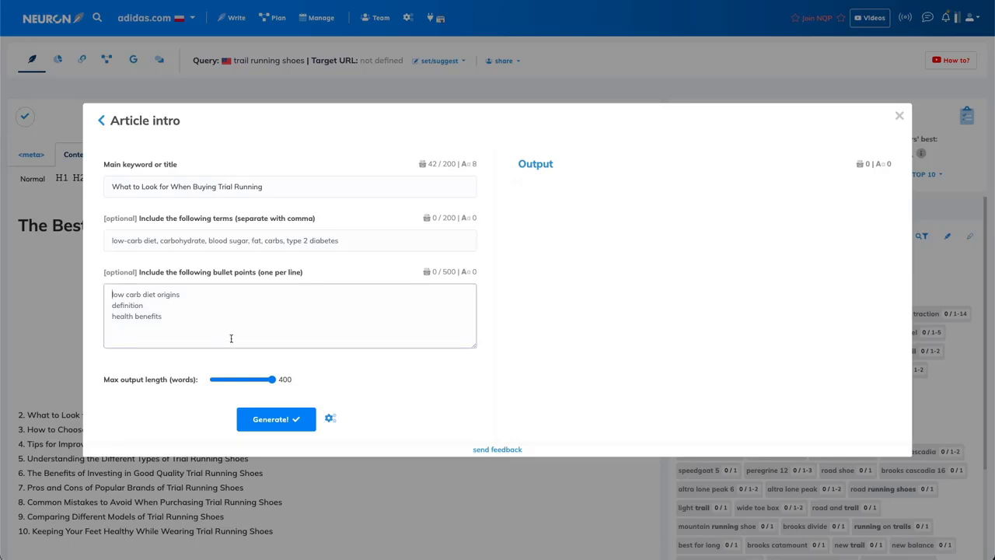
pyautogui.click(329, 419)
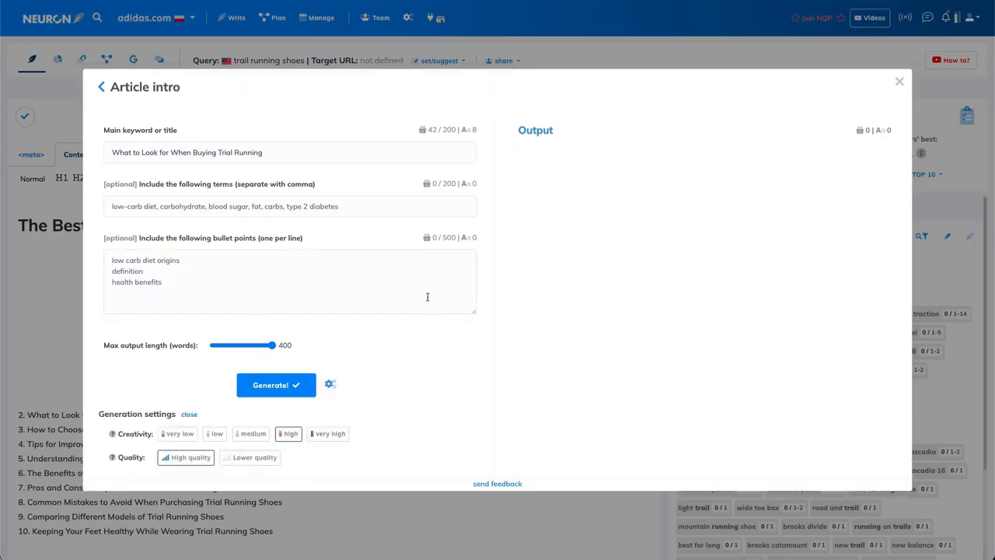
pyautogui.click(342, 436)
pyautogui.click(268, 390)
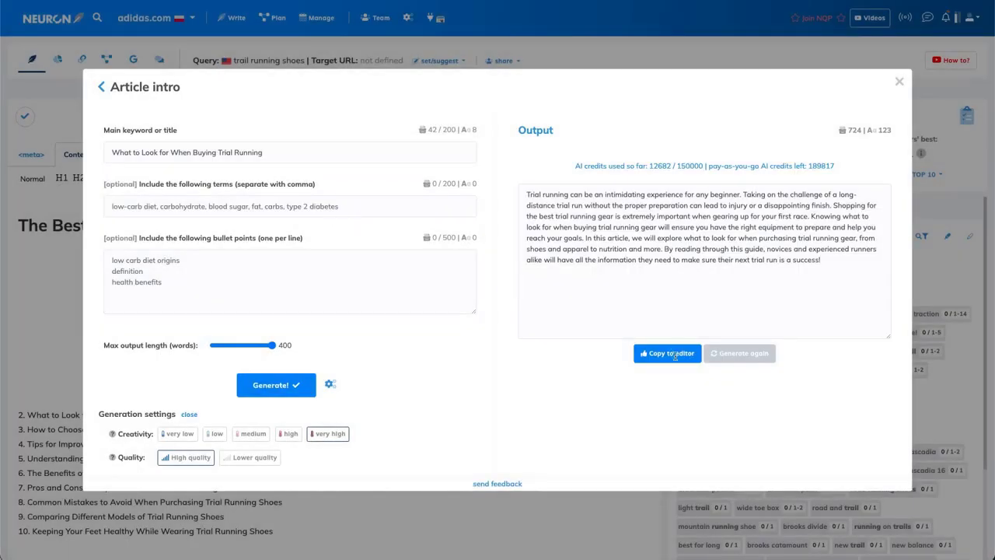
# Step: Copy the generated intro to the editor, delete the six empty lines between it and the H1 heading, and add a blank line below it
pyautogui.click(667, 353)
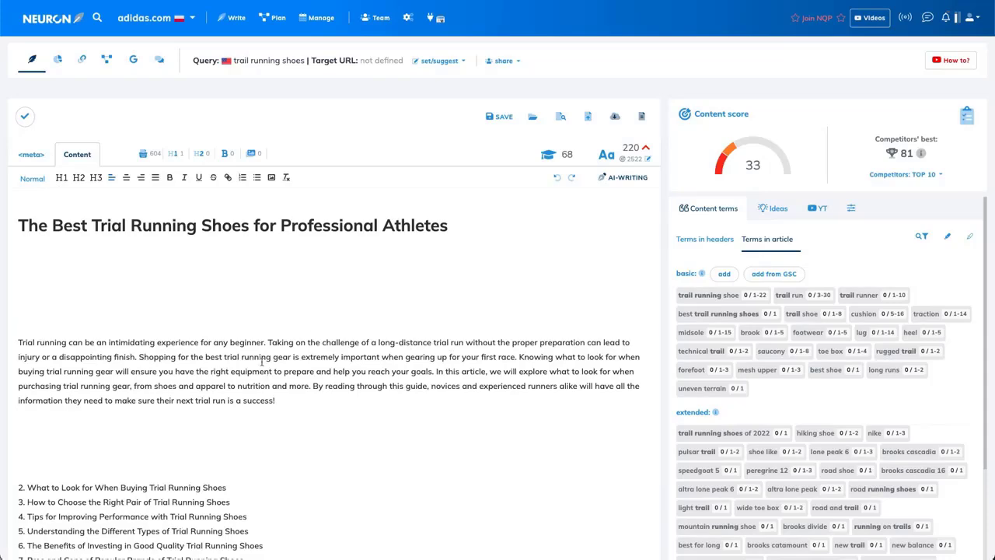
pyautogui.click(260, 329)
pyautogui.press('BackSpace')
pyautogui.press('BackSpace')
pyautogui.press('BackSpace')
pyautogui.press('BackSpace')
pyautogui.press('BackSpace')
pyautogui.press('BackSpace')
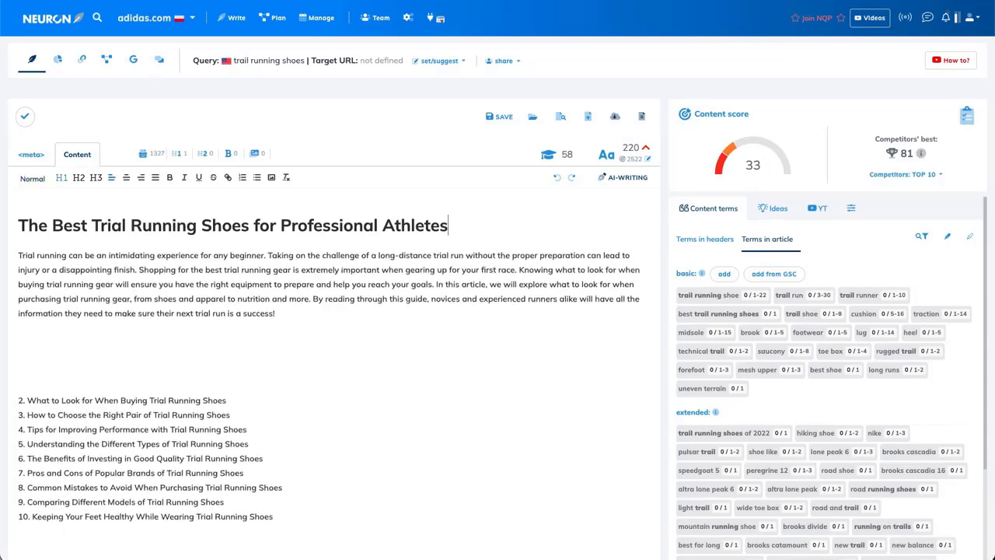
pyautogui.click(312, 321)
pyautogui.press('Return')
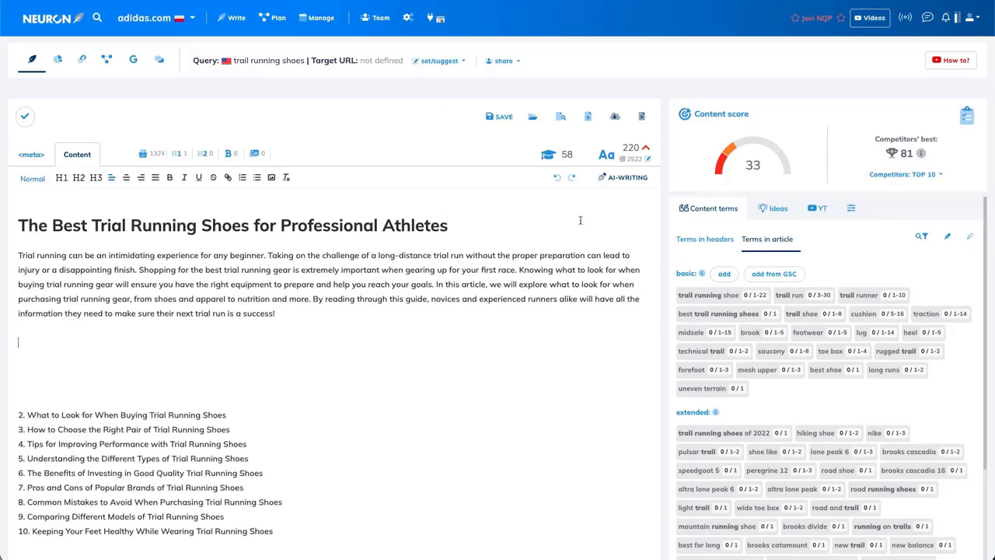
# Step: Examine the Category description template's input fields, maximum output length range and generation settings, and close it without generating anything
pyautogui.click(629, 177)
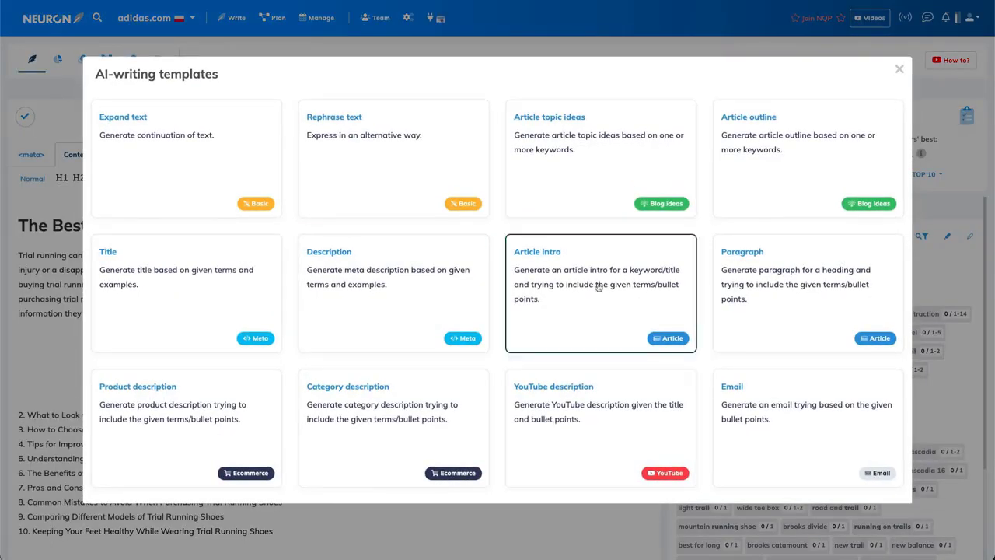
pyautogui.click(362, 423)
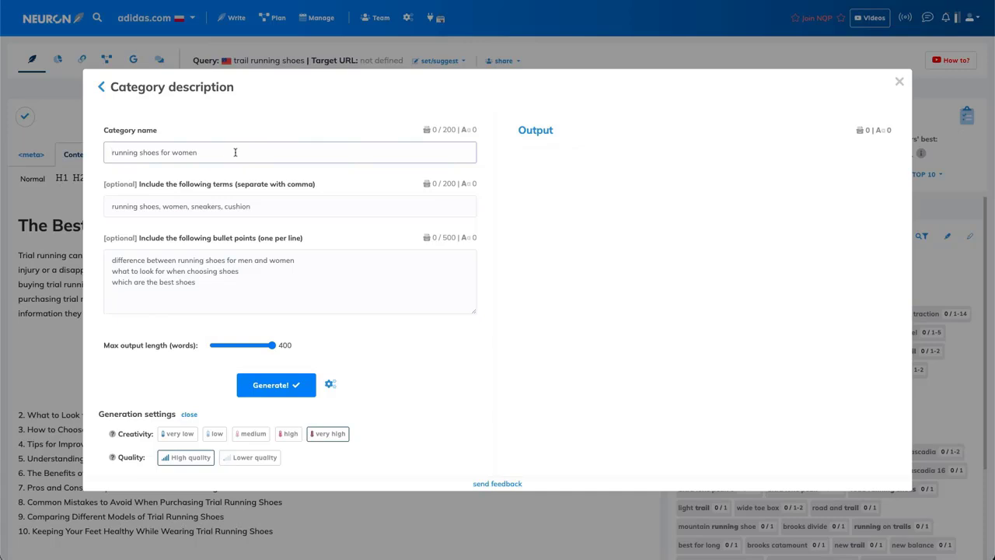
pyautogui.click(204, 206)
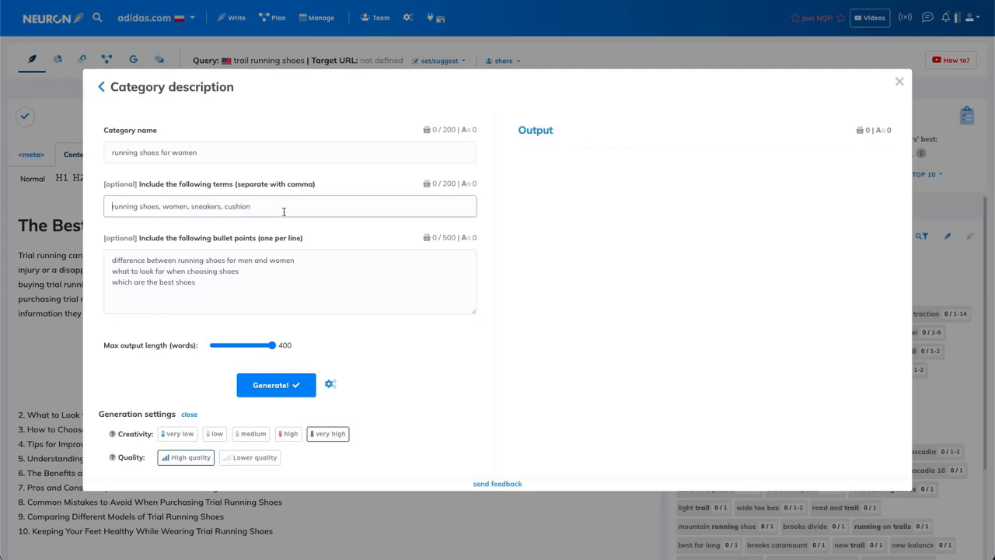
pyautogui.click(245, 287)
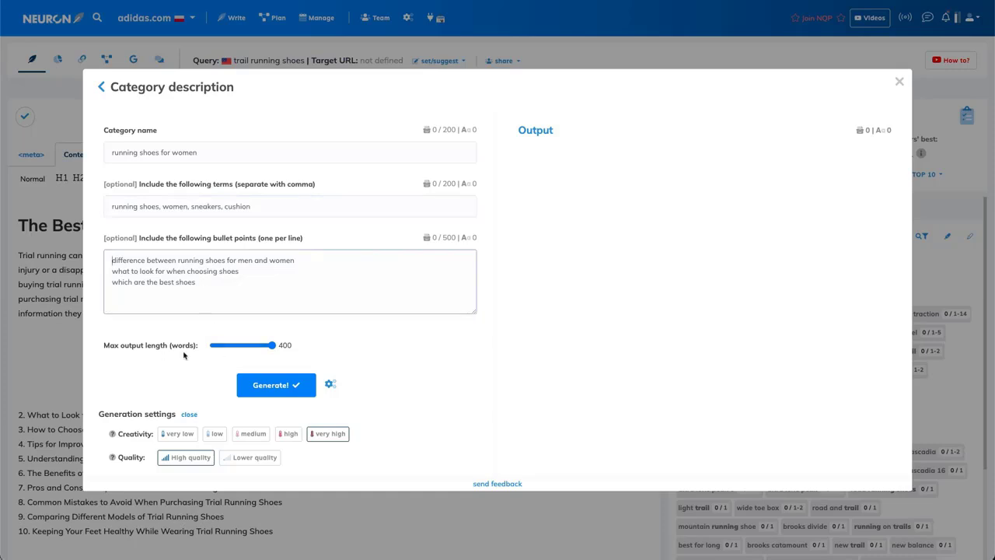
pyautogui.click(231, 346)
pyautogui.click(260, 346)
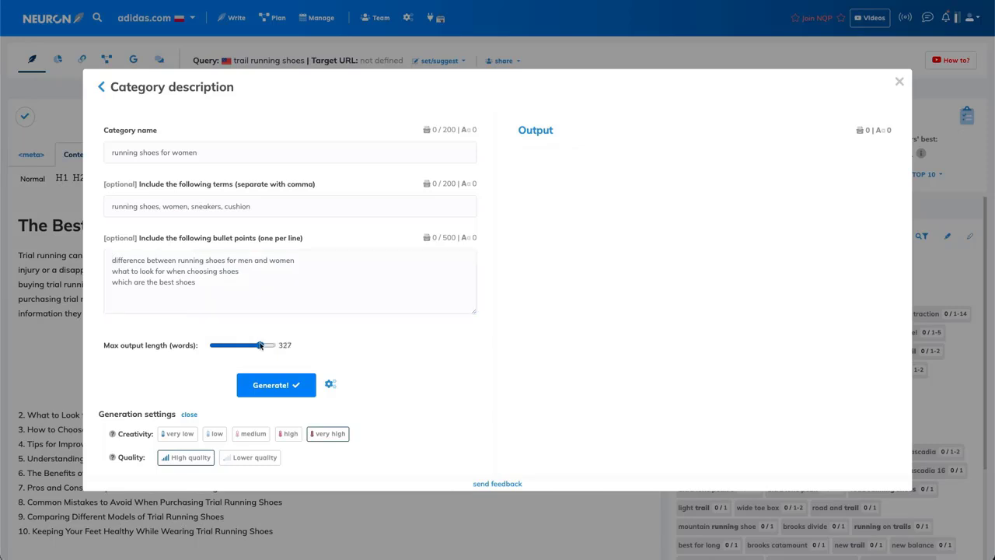
pyautogui.moveTo(261, 346); pyautogui.dragTo(304, 350)
pyautogui.click(235, 346)
pyautogui.moveTo(235, 347); pyautogui.dragTo(316, 347)
pyautogui.moveTo(112, 434)
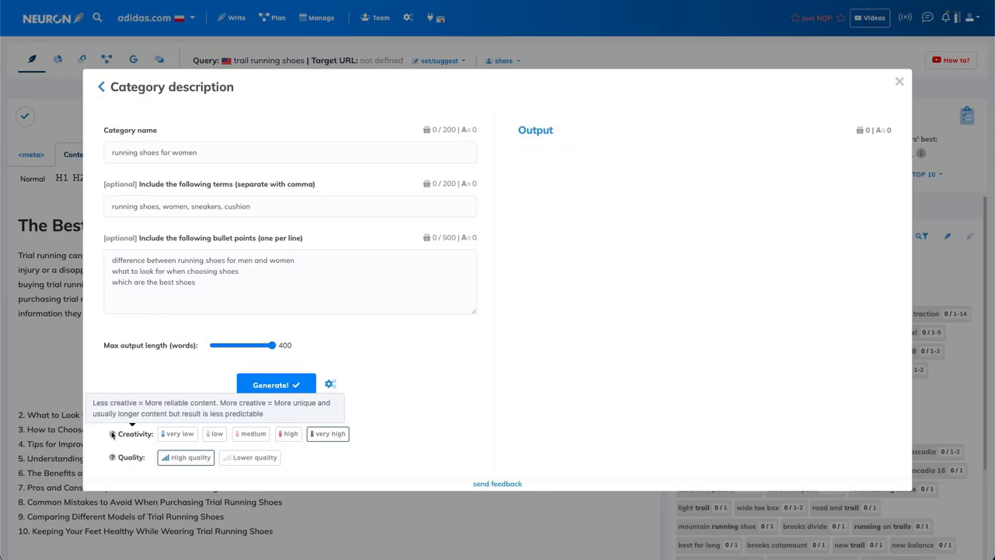
pyautogui.moveTo(131, 451)
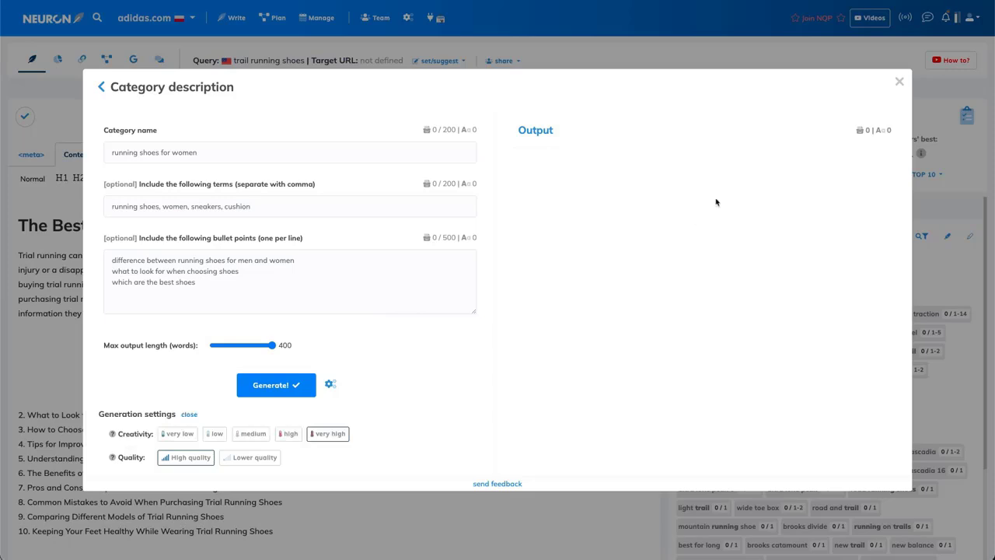
pyautogui.click(900, 81)
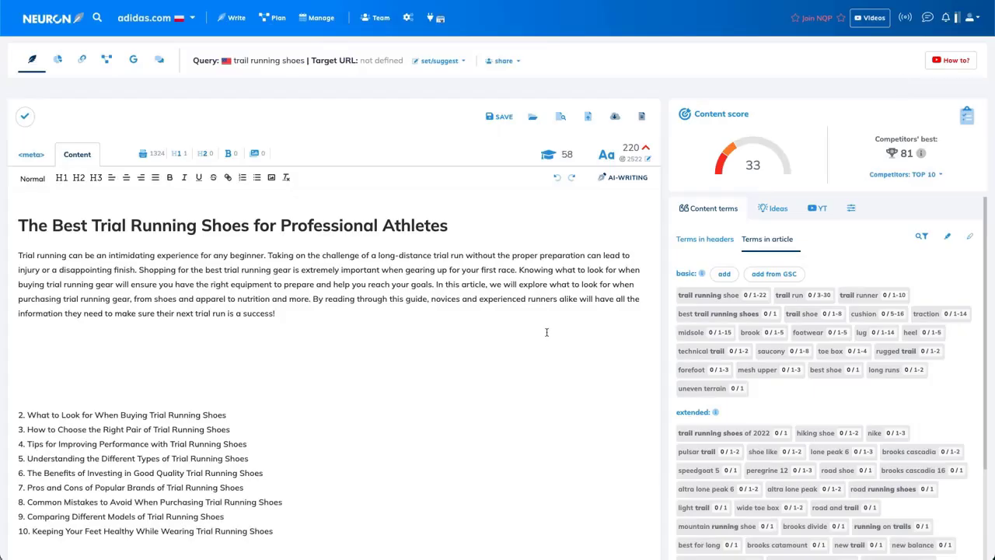
# Step: Remove the list number from "How to Choose the Right Pair of Trial Running Shoes", surround it with blank lines, and format it as an H2 heading
pyautogui.click(28, 429)
pyautogui.press('BackSpace')
pyautogui.press('BackSpace')
pyautogui.press('BackSpace')
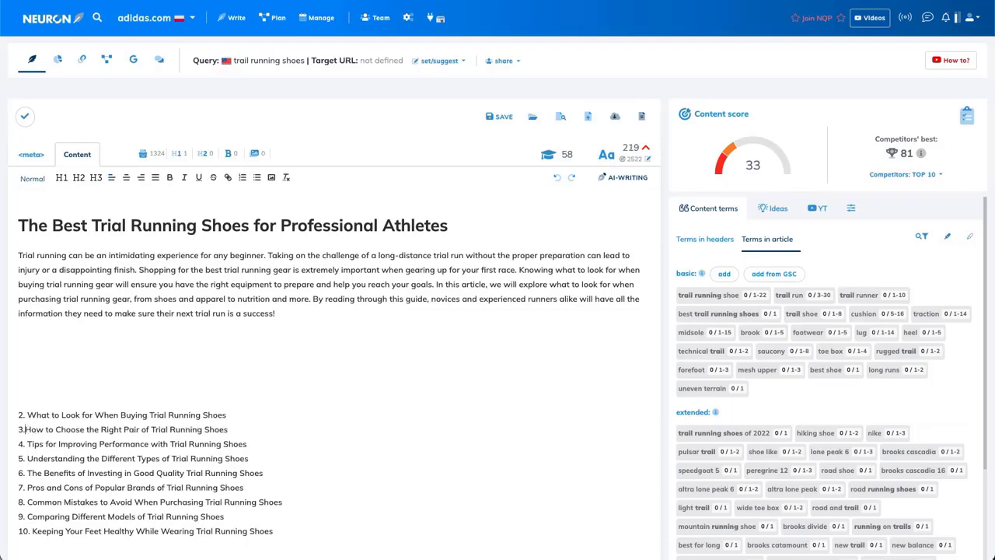
pyautogui.press('Return')
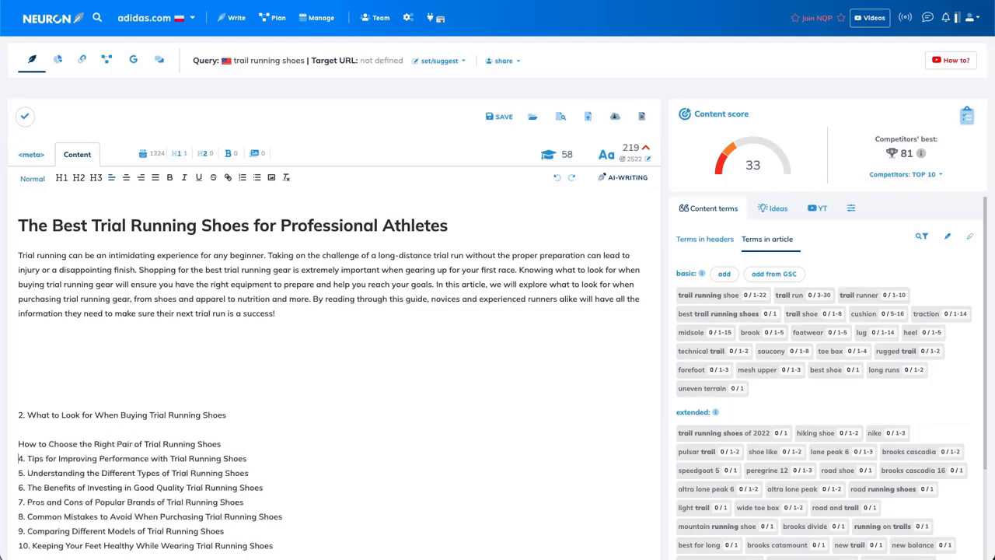
pyautogui.press('Return')
pyautogui.press('Return')
pyautogui.press('Return')
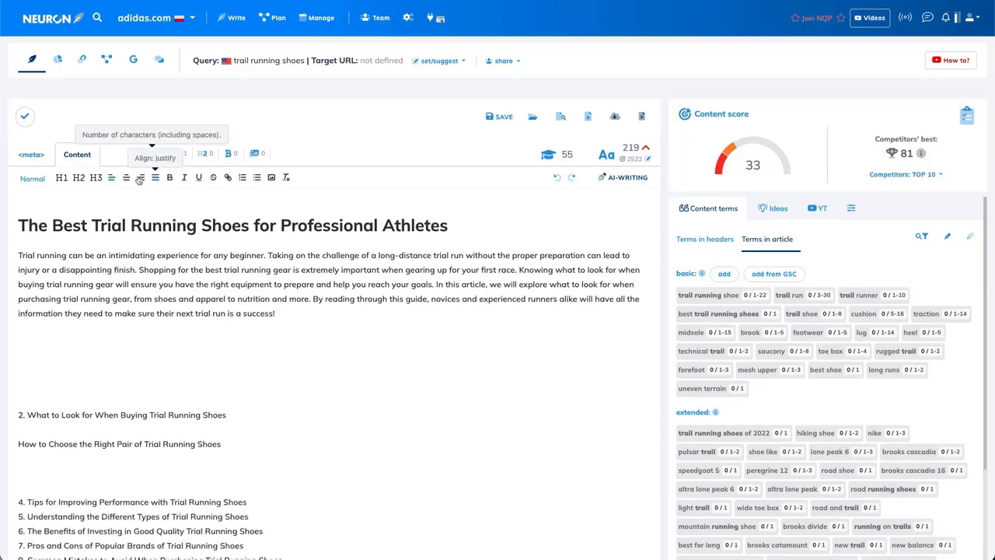
pyautogui.click(78, 177)
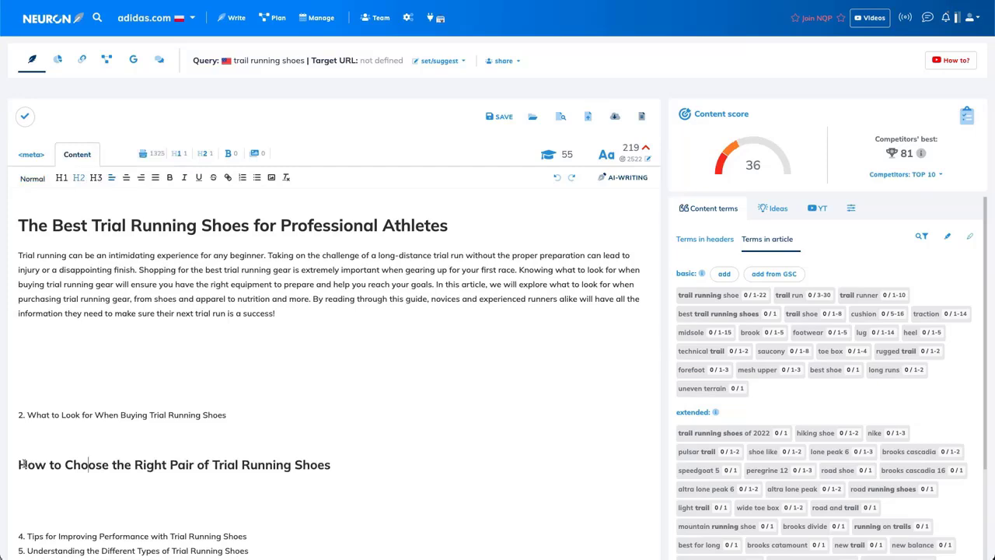
# Step: Generate an AI paragraph from the H2 heading with a 400-word maximum length and very high creativity, and copy it to the editor
pyautogui.moveTo(334, 465); pyautogui.dragTo(16, 465)
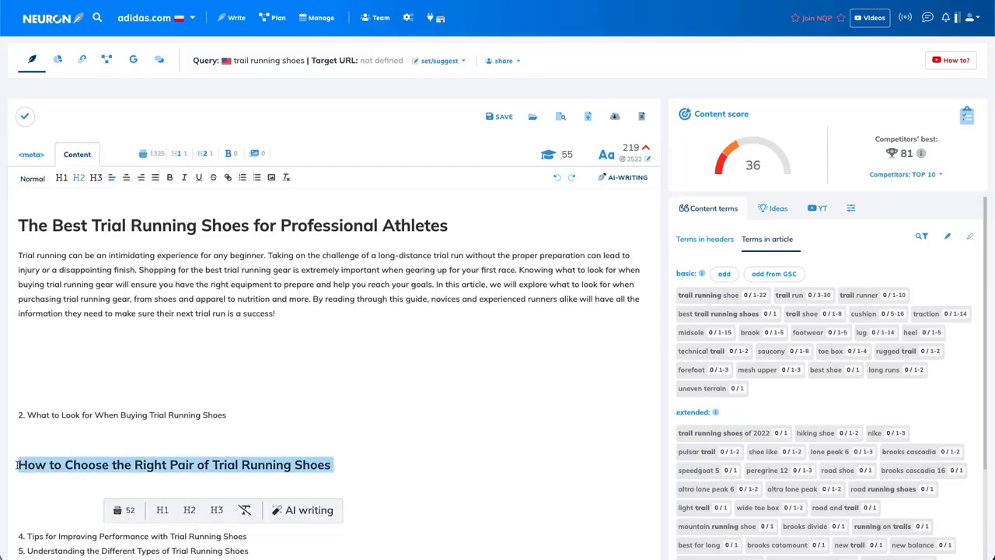
pyautogui.click(310, 513)
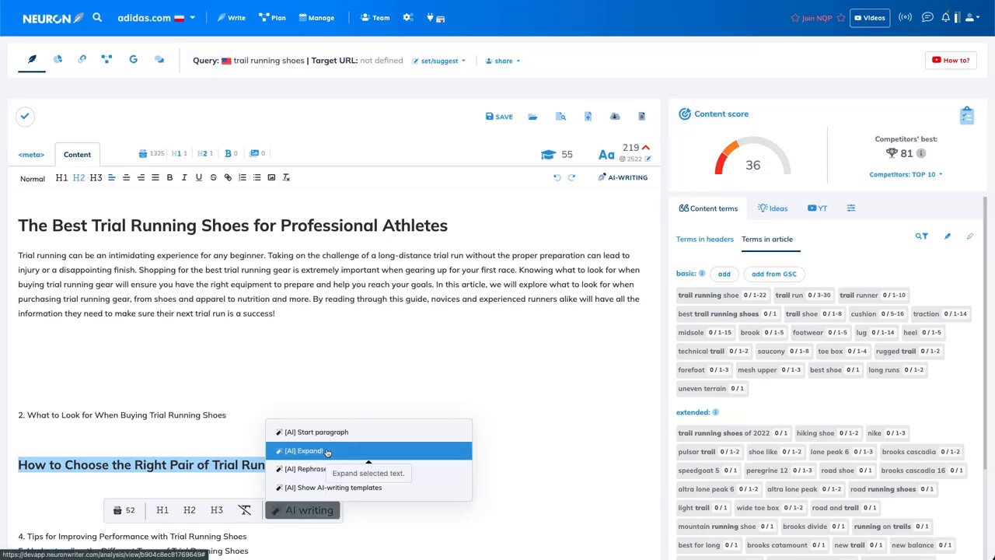
pyautogui.click(307, 432)
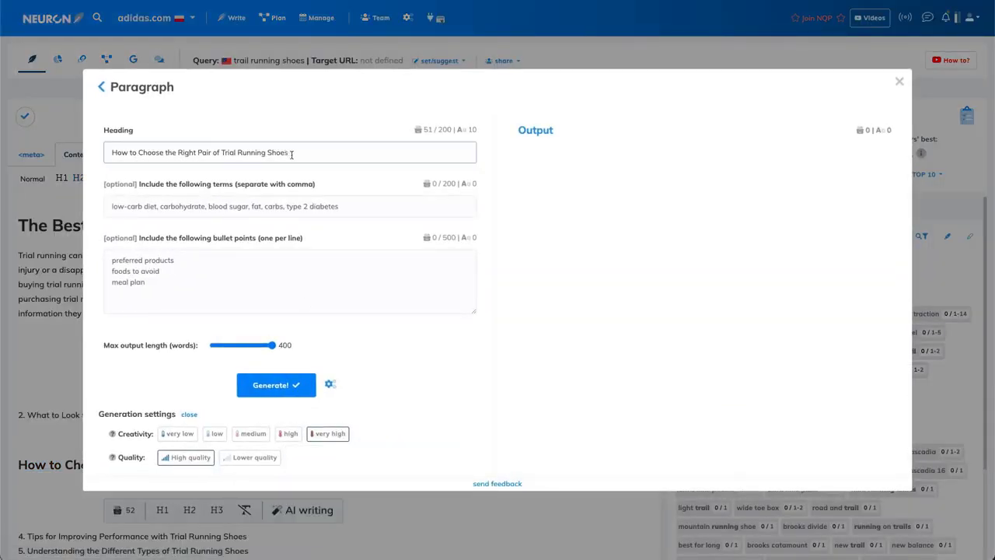
pyautogui.click(286, 389)
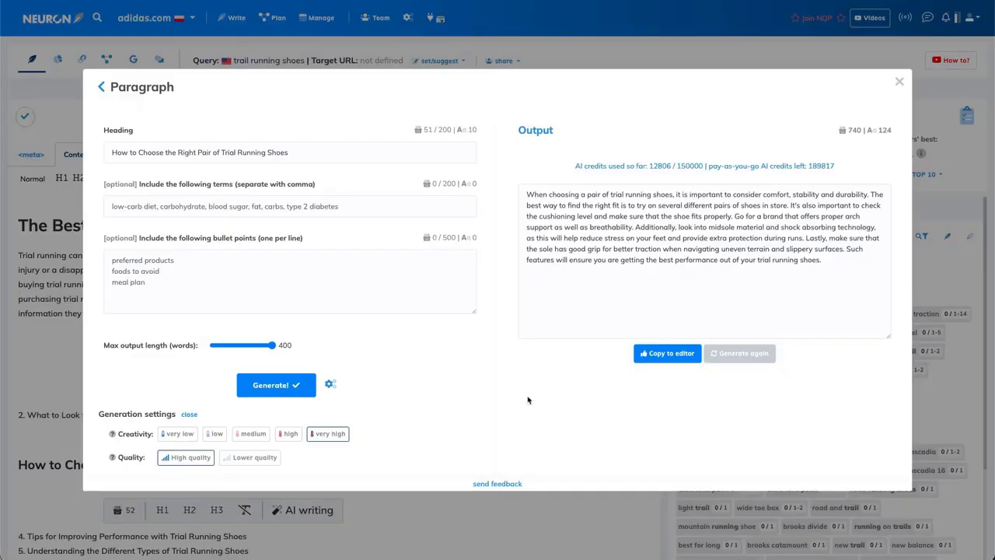
pyautogui.click(672, 355)
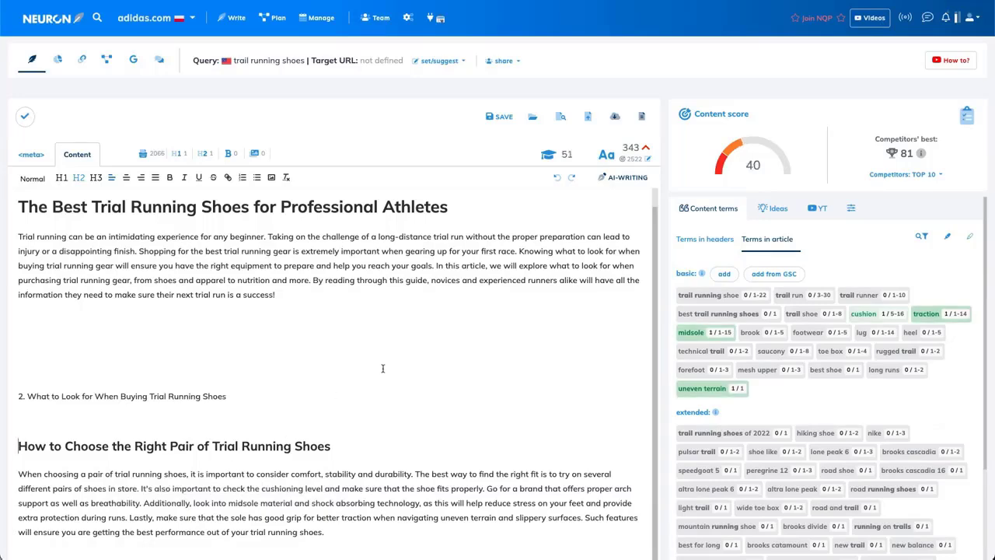
# Step: Create an article draft containing the runnersworld.com header "What to Look for in a Trail Running Shoe" with its suggested terms, and copy it to the editor
pyautogui.scroll(-3, 465, 306)
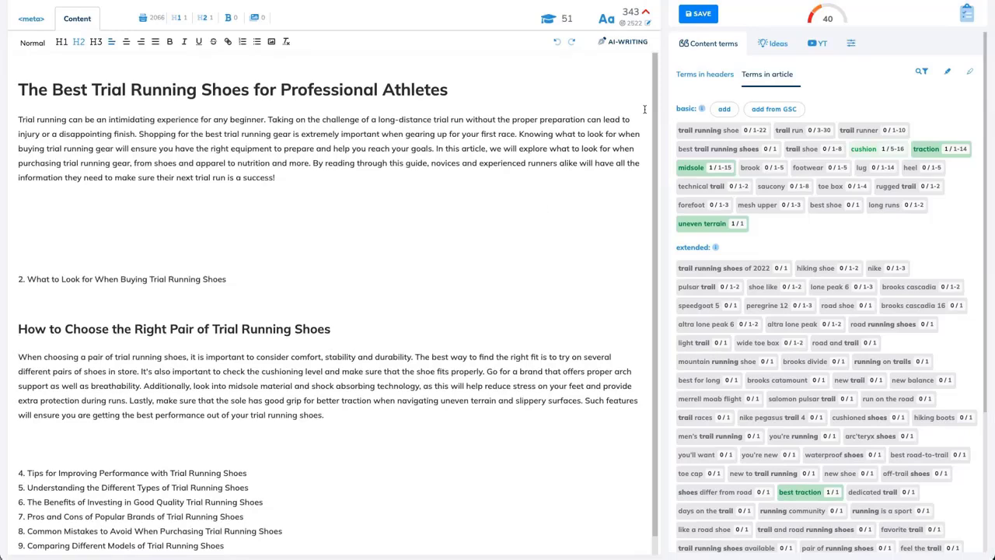
pyautogui.scroll(3, 645, 109)
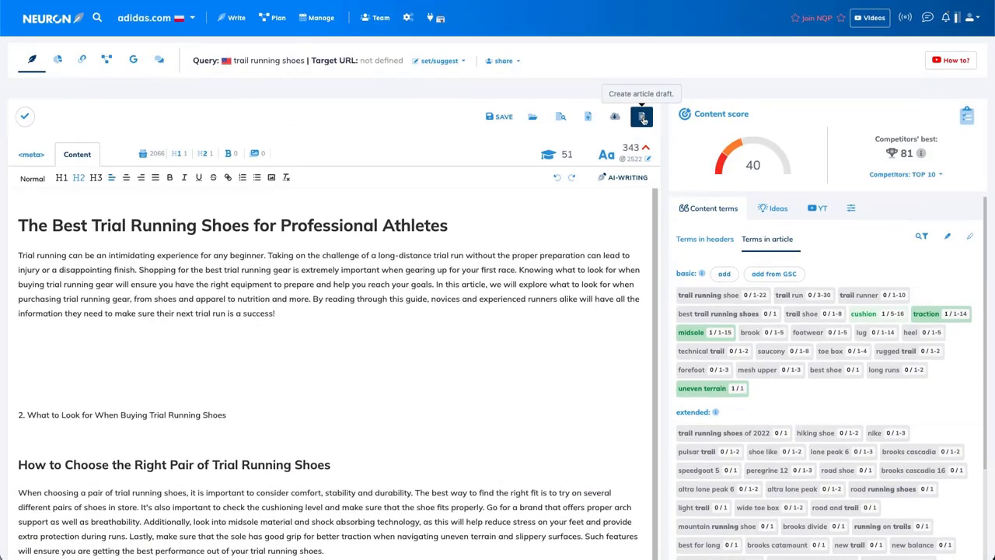
pyautogui.click(642, 117)
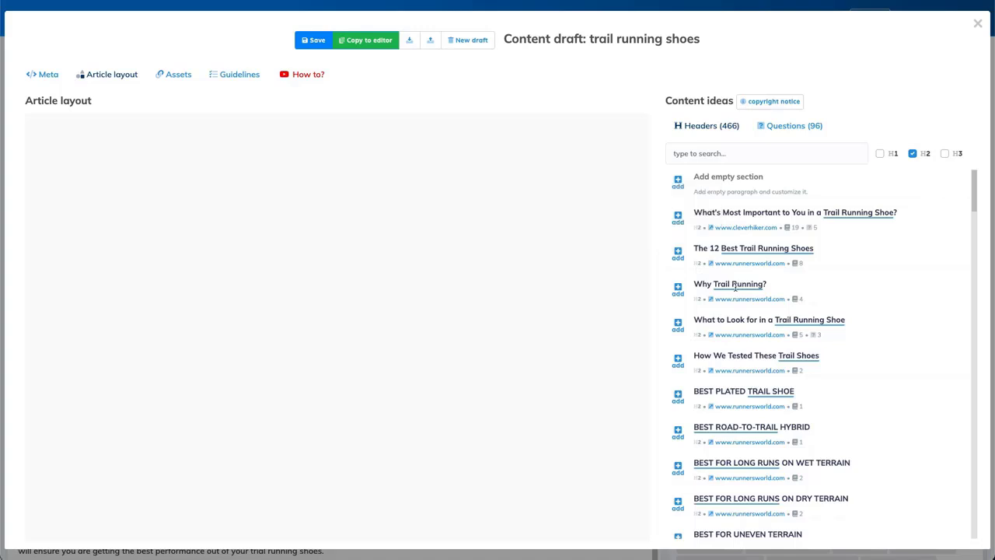
pyautogui.click(673, 325)
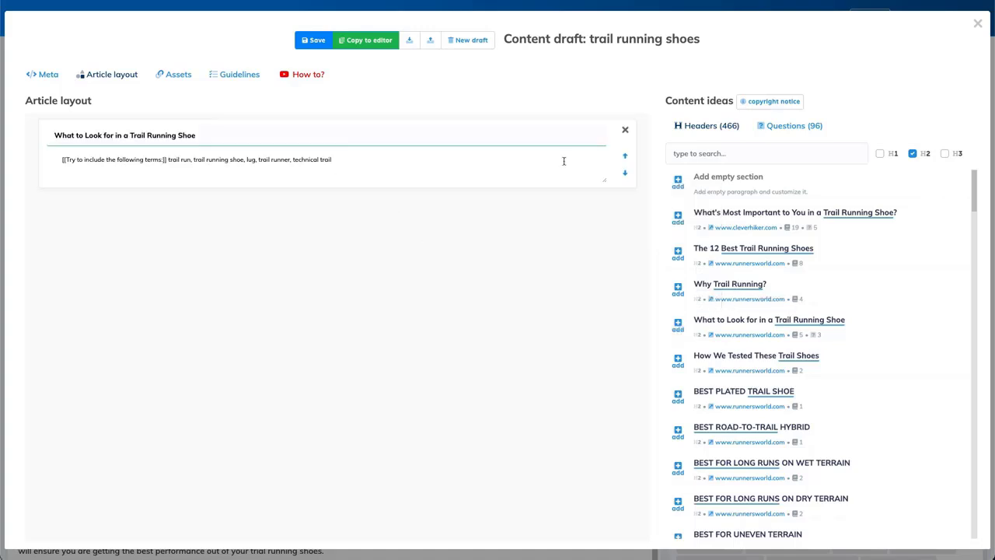
pyautogui.click(119, 159)
pyautogui.keyDown('shift'); pyautogui.click(334, 159); pyautogui.keyUp('shift')
pyautogui.click(350, 161)
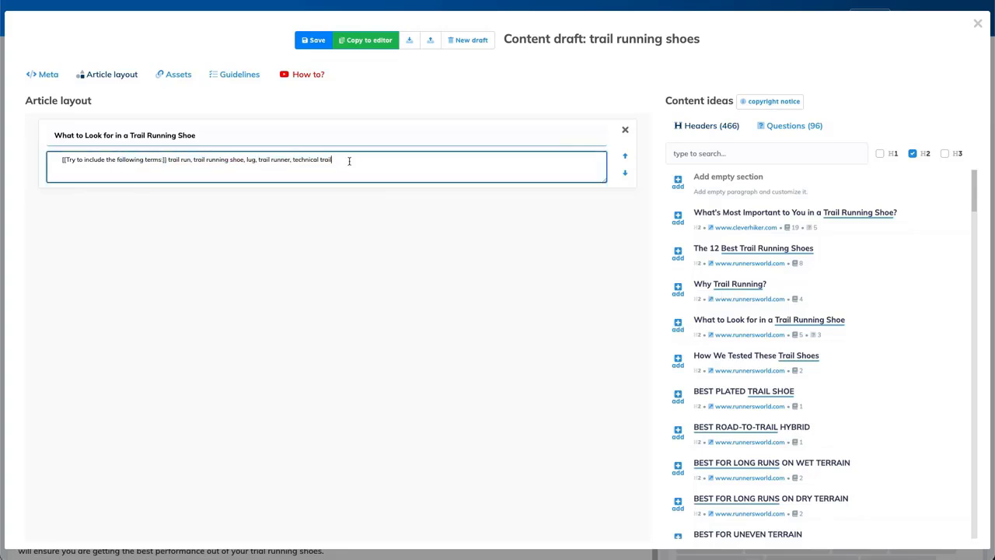
pyautogui.click(367, 41)
# Step: Generate the paragraph for "What to Look for in a Trail Running Shoe" from the draft section's prefilled heading and terms, and copy it to the editor
pyautogui.scroll(-5, 339, 312)
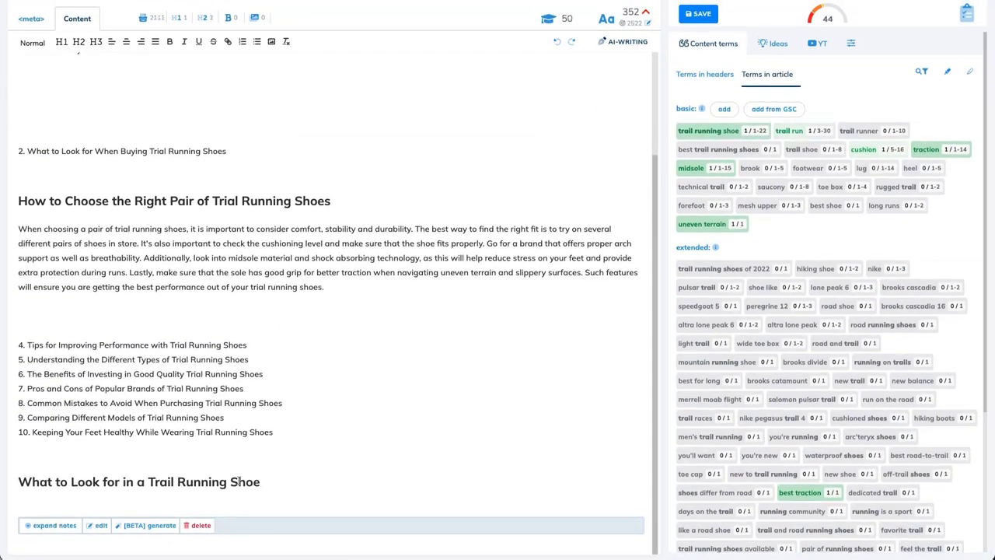
pyautogui.click(158, 527)
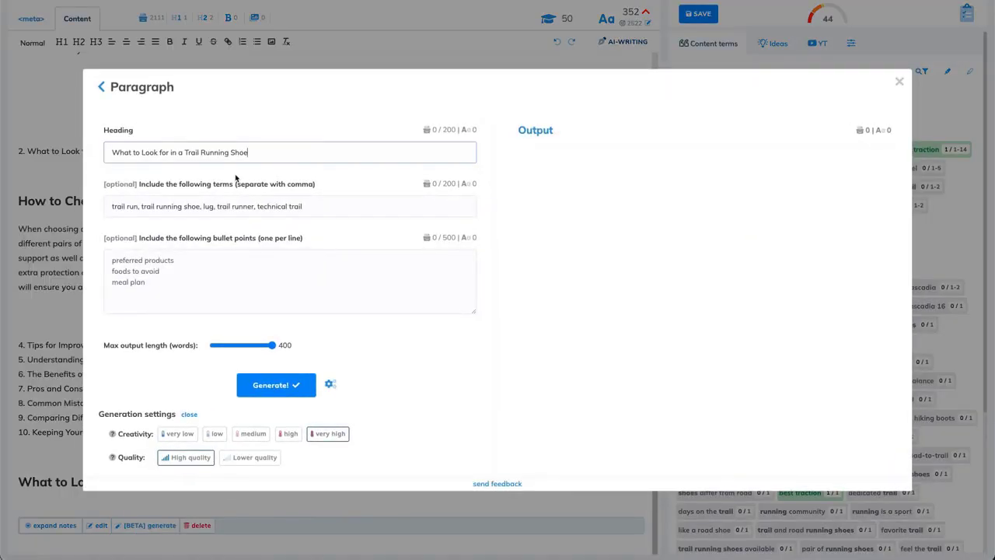
pyautogui.moveTo(229, 152); pyautogui.dragTo(109, 152)
pyautogui.moveTo(108, 206); pyautogui.dragTo(364, 204)
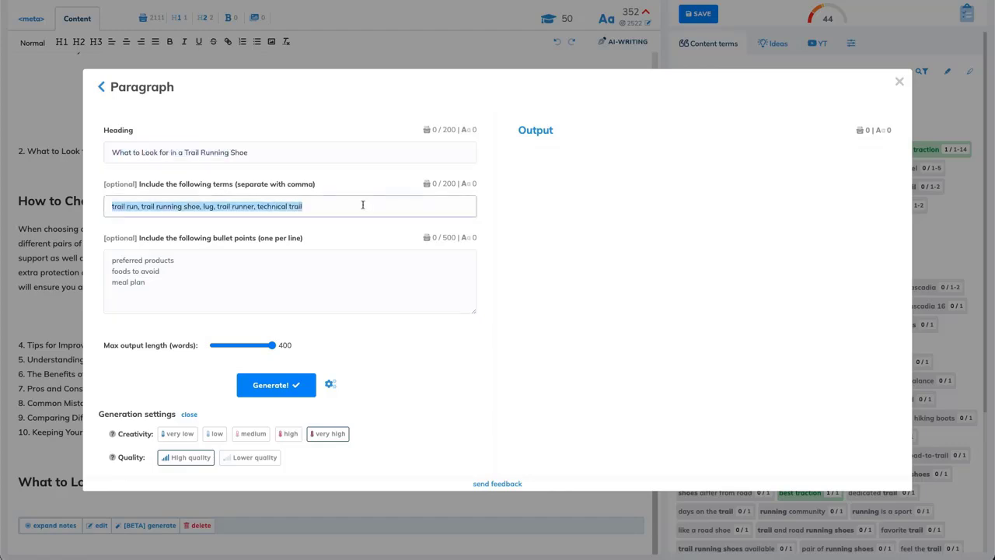
pyautogui.click(294, 383)
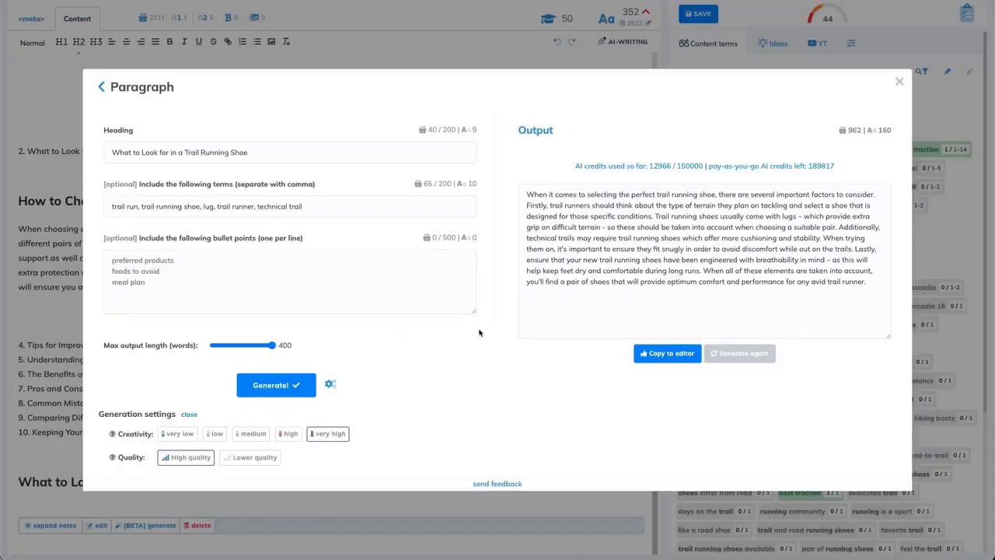
pyautogui.click(667, 354)
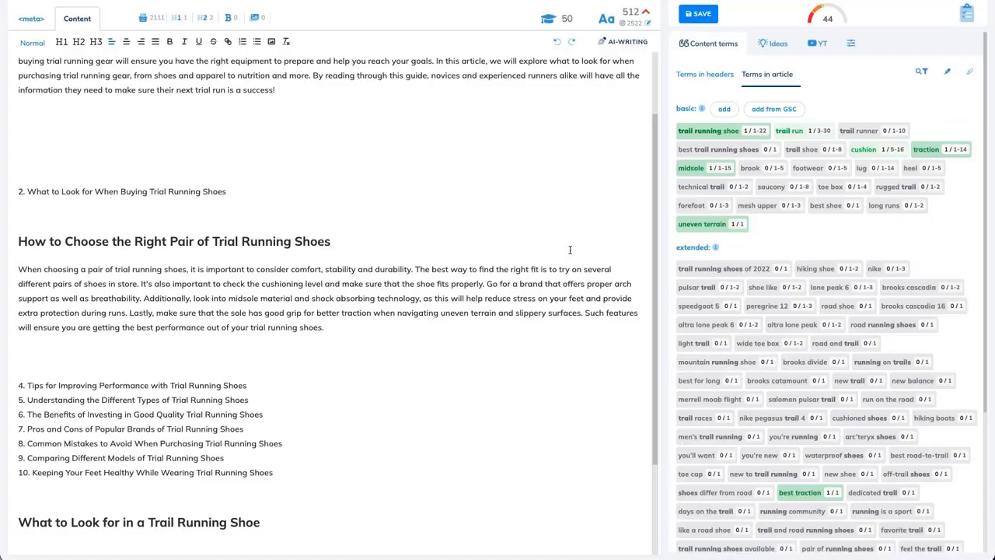
# Step: Review the article in the editor and view the AI writing options for the second topic idea, "What to Look for When Buying Trial Running Shoes"
pyautogui.scroll(-2, 570, 250)
pyautogui.scroll(4, 570, 250)
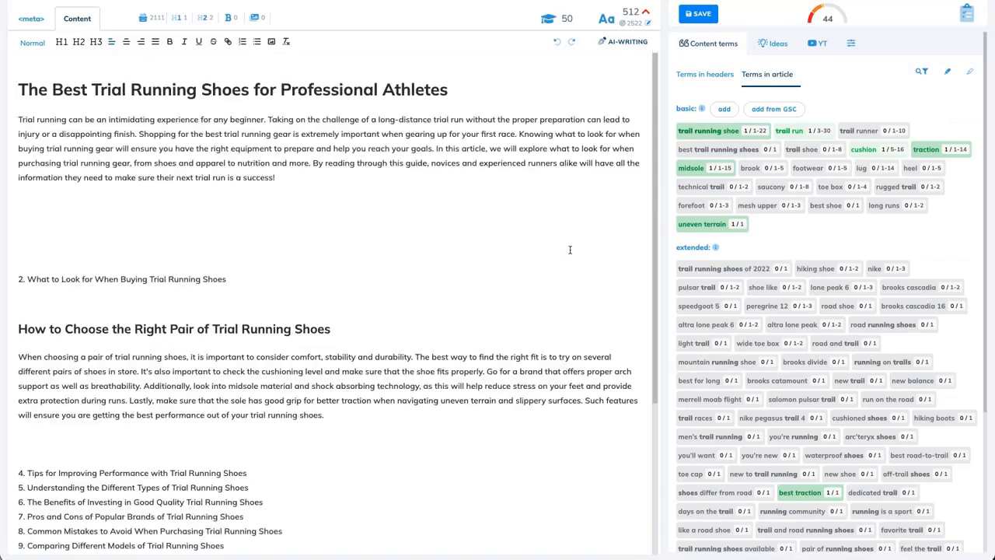
pyautogui.click(491, 198)
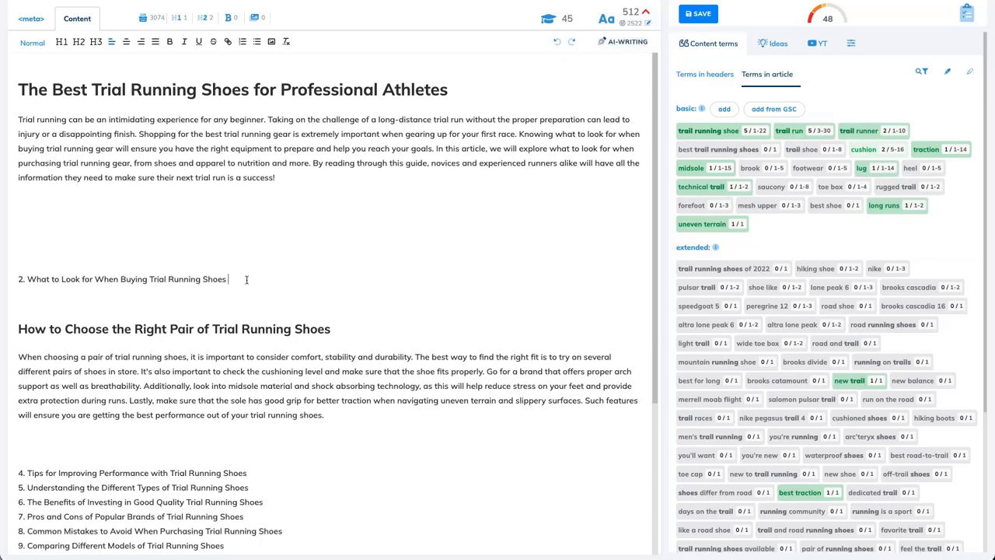
pyautogui.moveTo(247, 279); pyautogui.dragTo(27, 280)
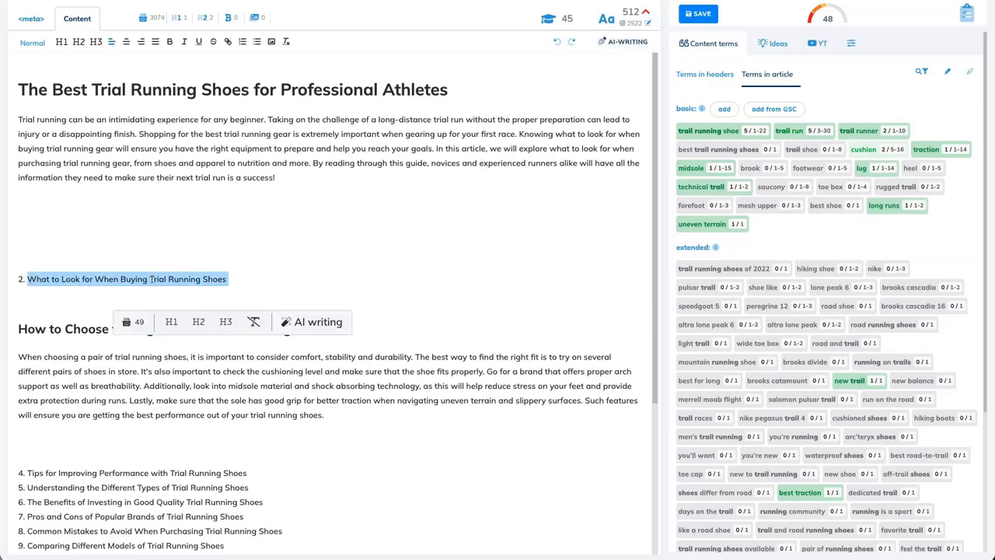
pyautogui.click(334, 323)
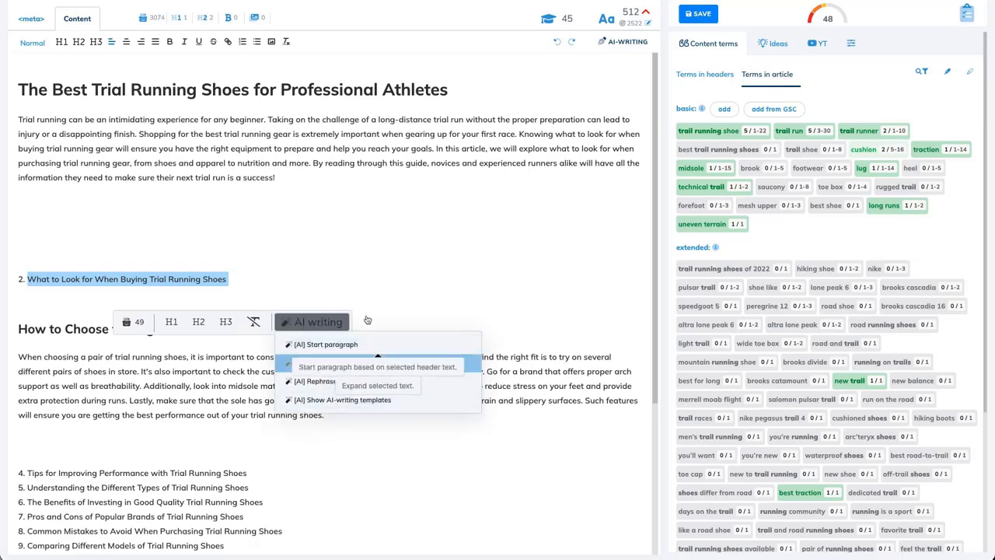
pyautogui.click(395, 269)
pyautogui.scroll(-3, 395, 269)
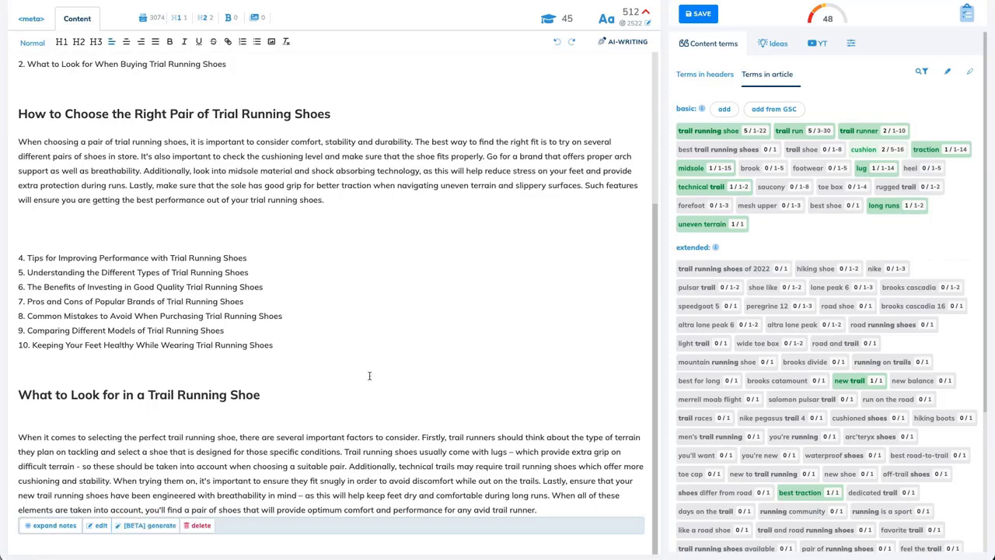
pyautogui.scroll(3, 395, 358)
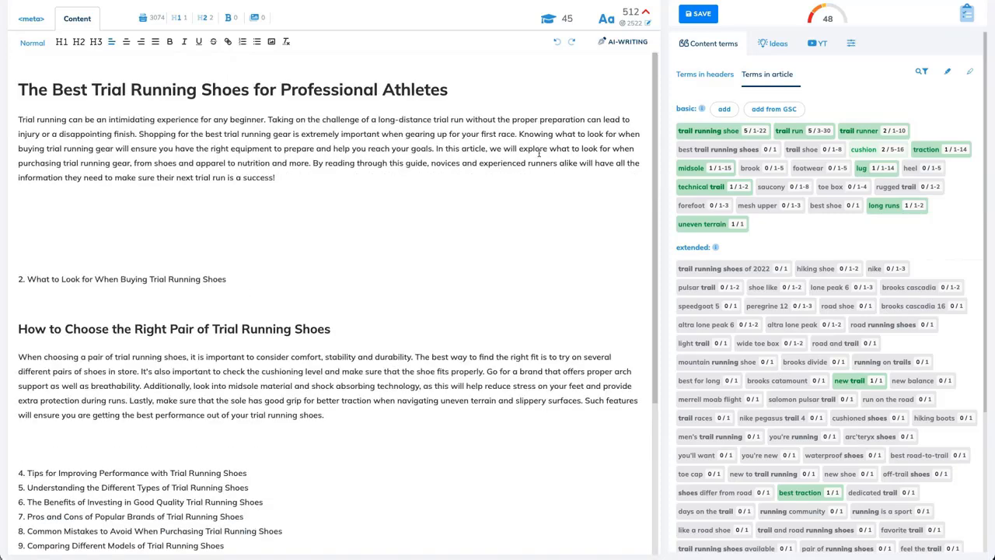